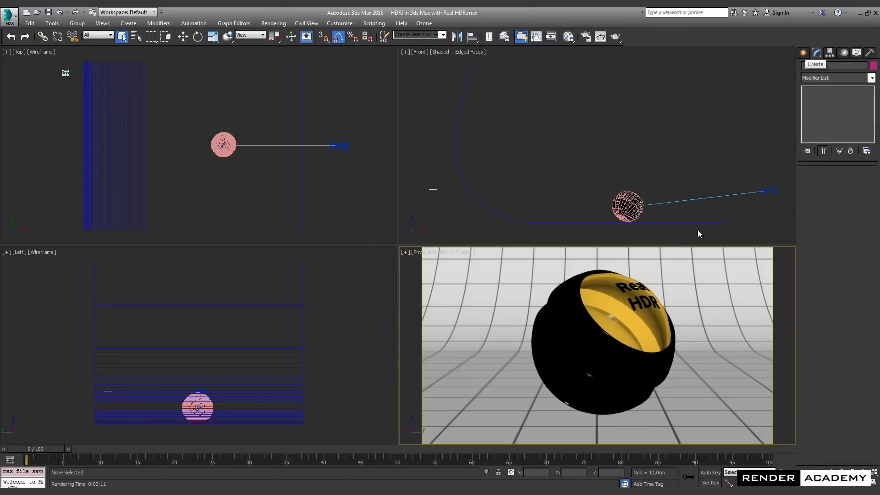
Start creating a VRayLight from Create > Lights > VRay with its type set to Dome
click(802, 54)
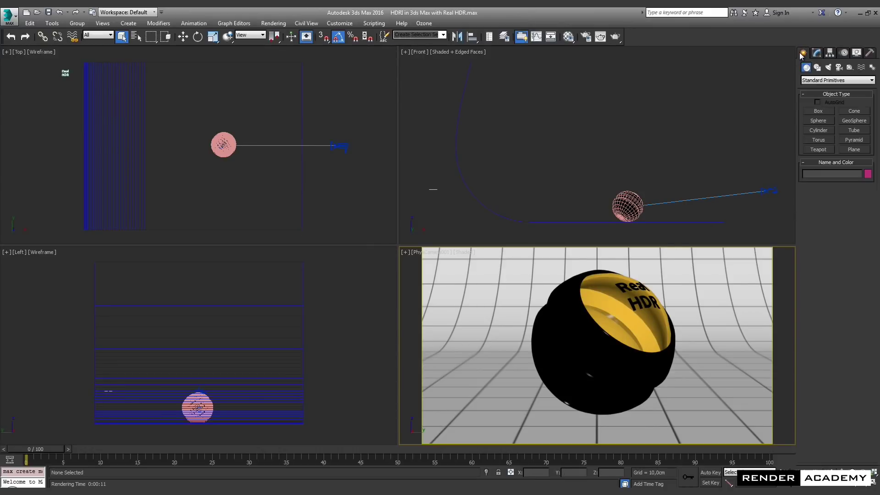
click(828, 67)
click(829, 81)
click(829, 100)
click(830, 114)
click(855, 170)
click(855, 183)
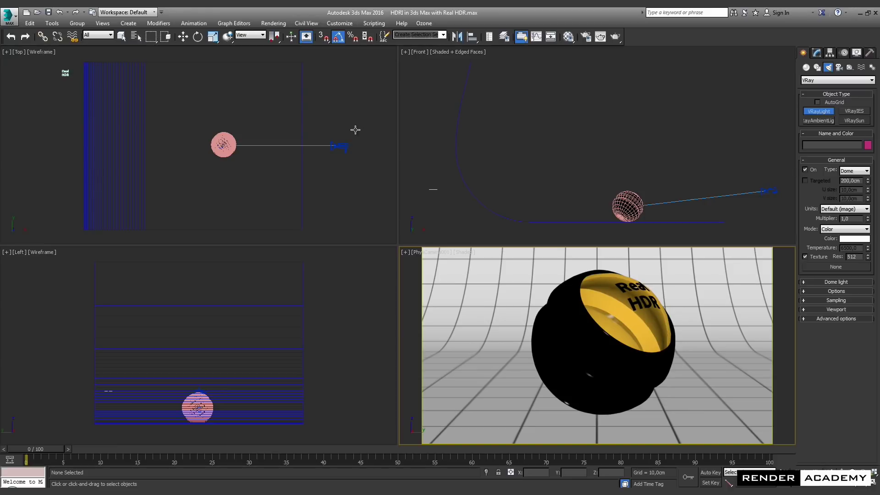
Place the dome light in the Top viewport and make it invisible in renders
click(338, 97)
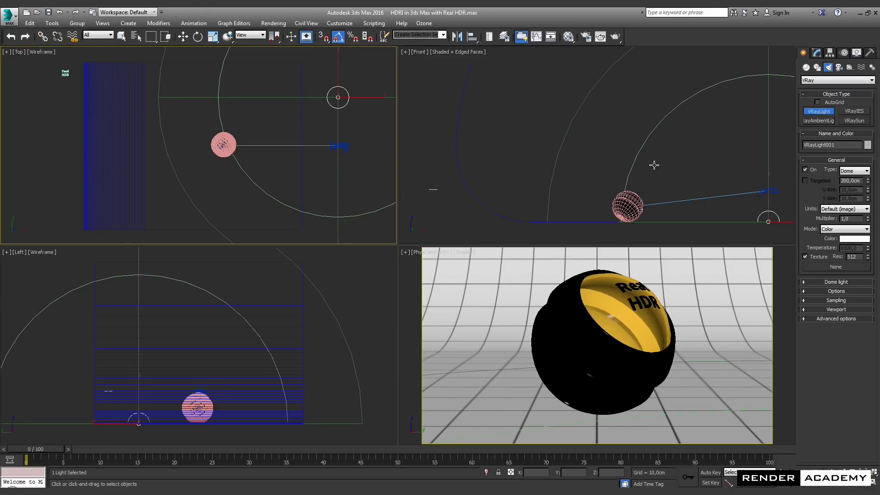
click(836, 292)
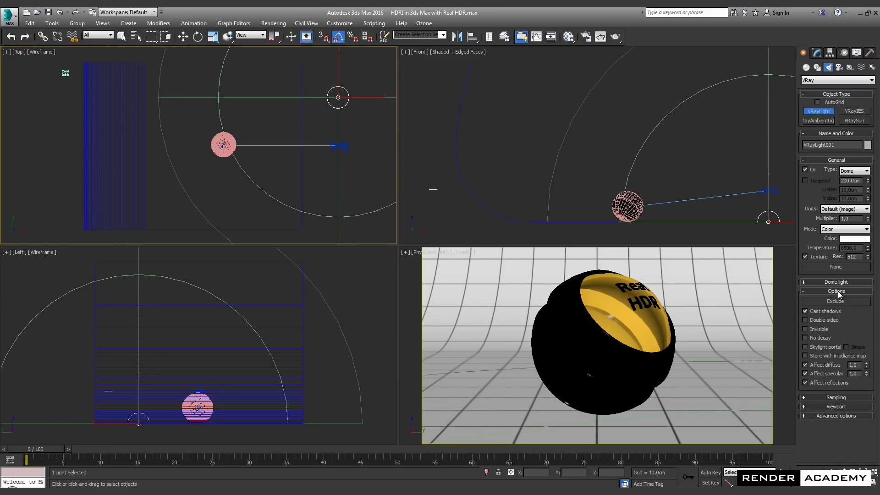
click(819, 330)
click(831, 292)
Turn on Icon text so the light's name shows in the viewports
click(835, 301)
click(836, 301)
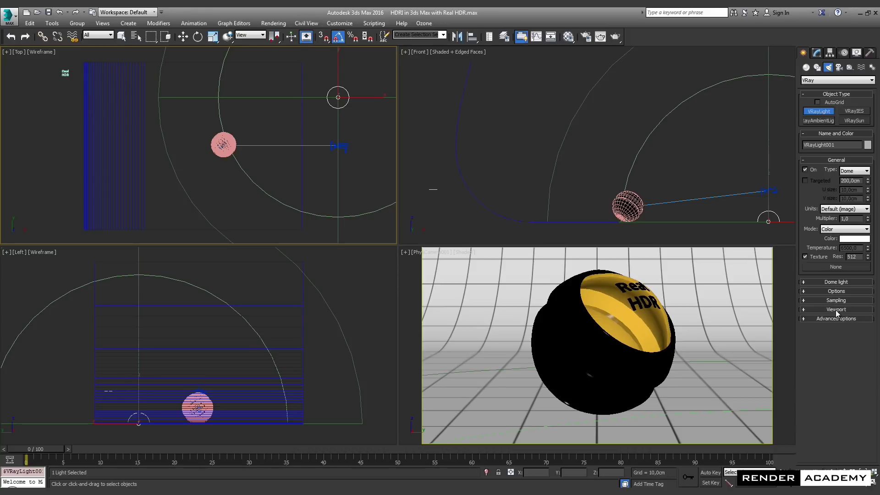
click(835, 310)
click(807, 335)
click(835, 311)
click(837, 282)
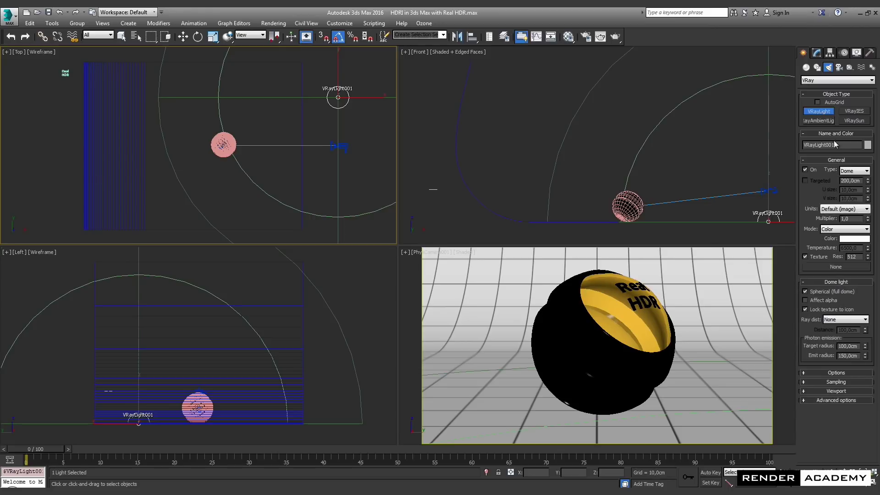
Rename the dome light to 'Dome Light for HDR'
click(816, 52)
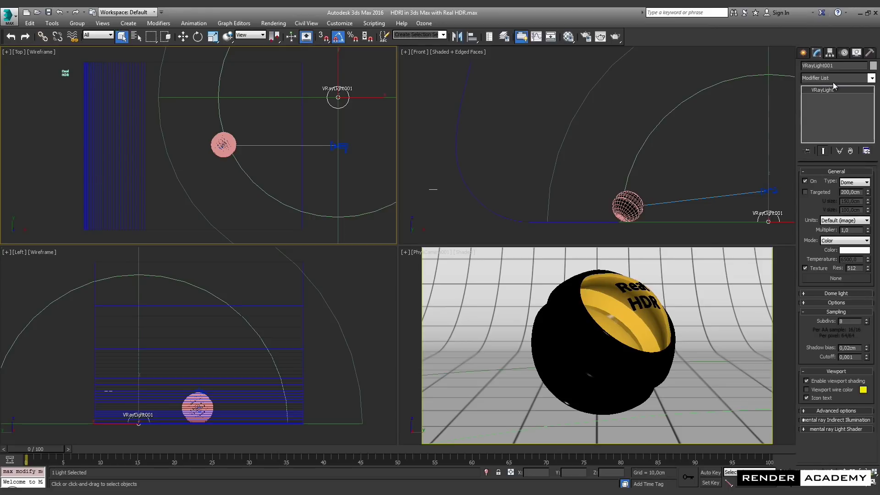
double_click(821, 65)
text(Dome Light for HDR)
key(Return)
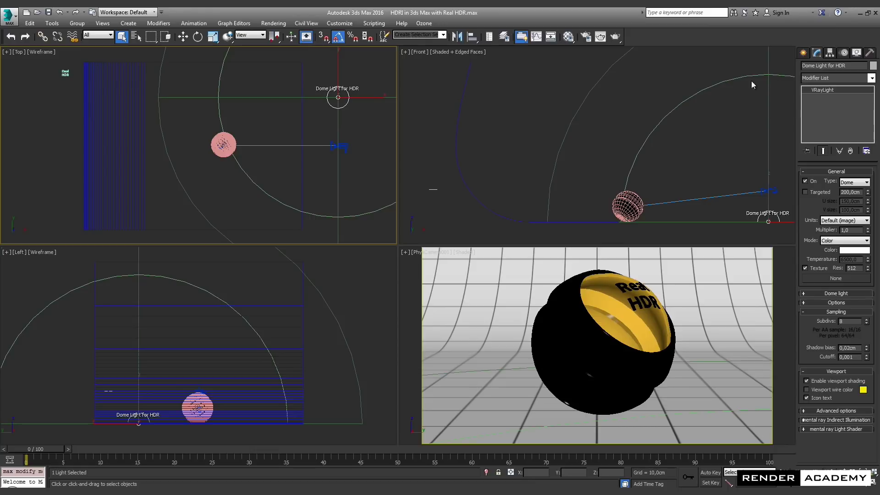
Make the Camera viewport the active view
right_click(369, 133)
click(359, 153)
right_click(560, 280)
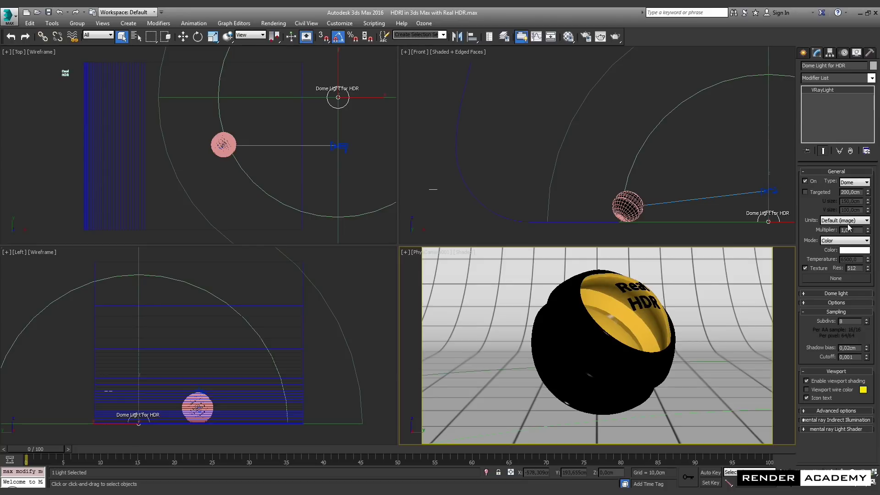
right_click(642, 275)
click(615, 37)
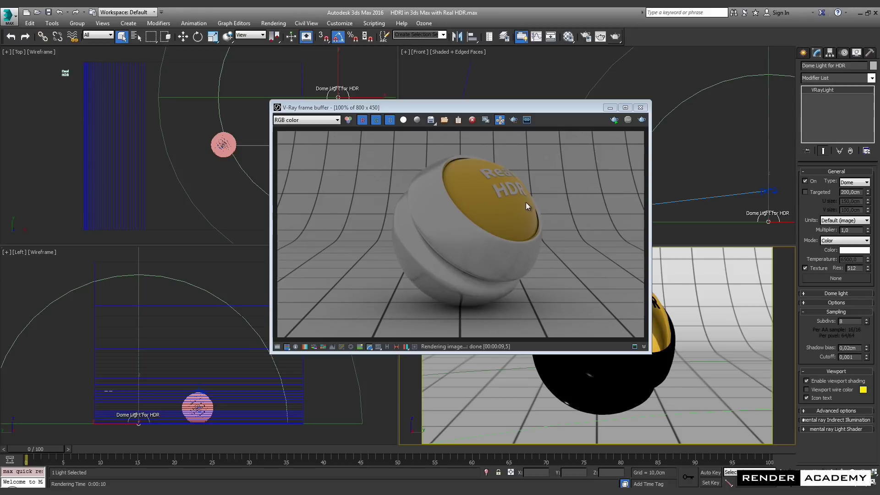
click(641, 109)
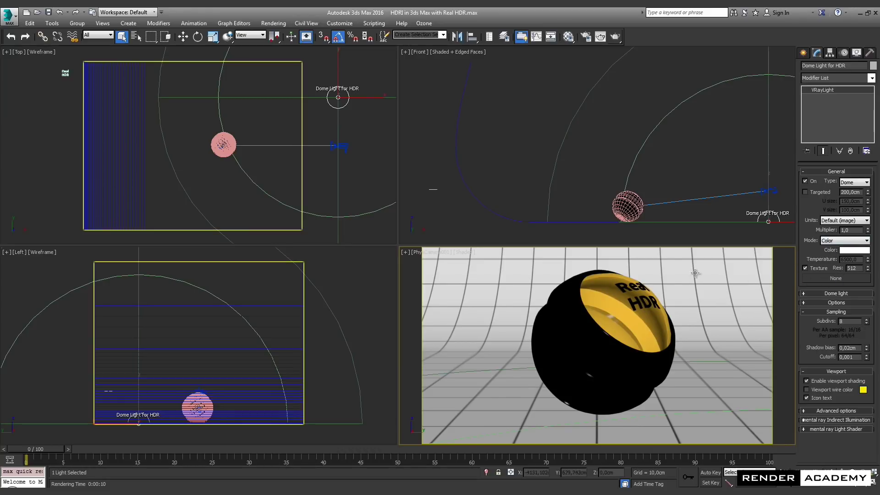
Open the Material Editor and load a VRayHDRI map into the first slot
key(m)
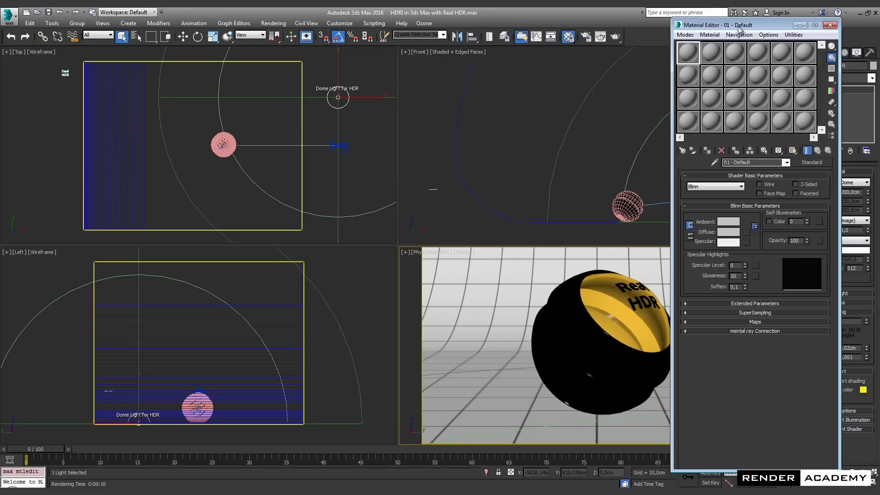
drag(733, 29, 477, 30)
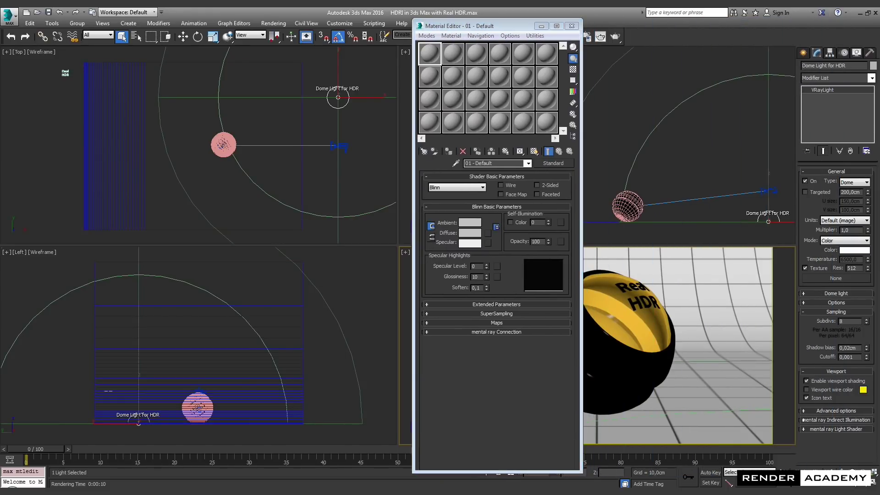
click(422, 151)
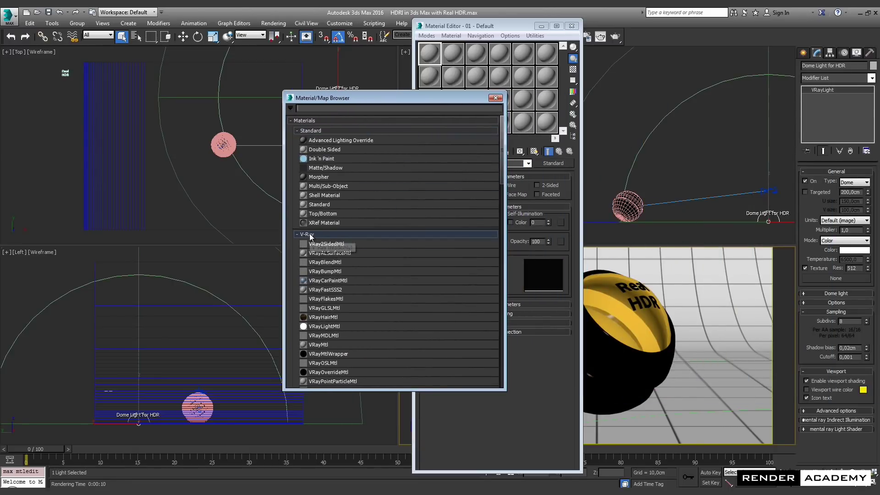
click(307, 121)
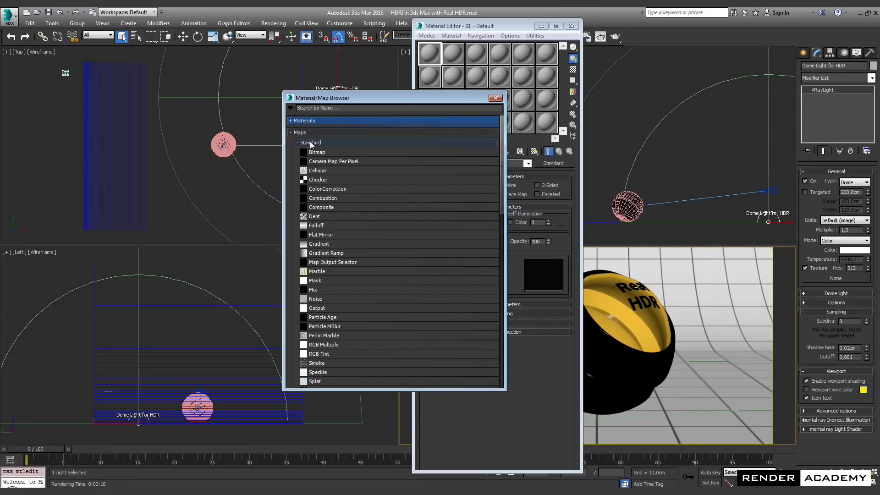
click(311, 143)
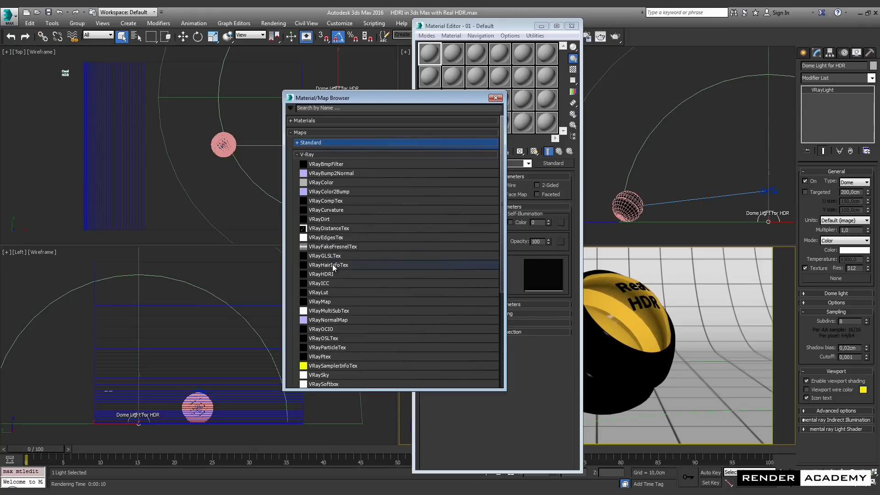
click(329, 275)
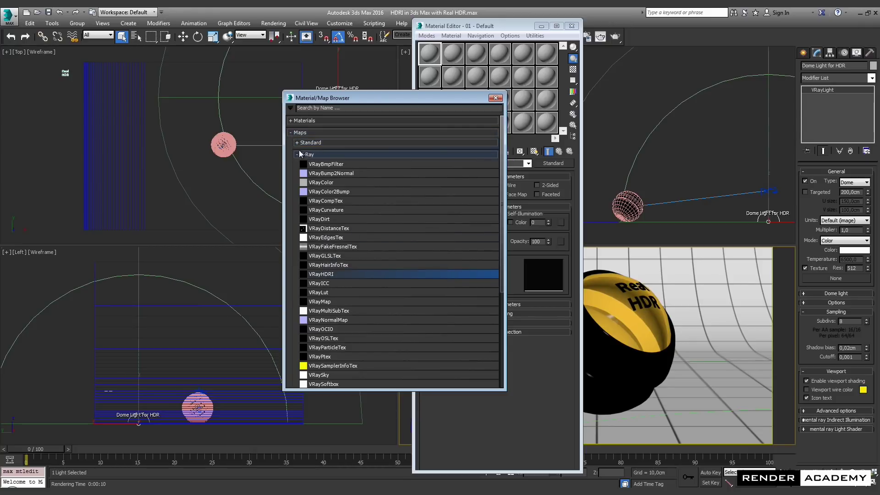
double_click(333, 273)
Close the map browser and name the VRayHDRI map 'HDR map'
drag(383, 103, 311, 102)
click(413, 98)
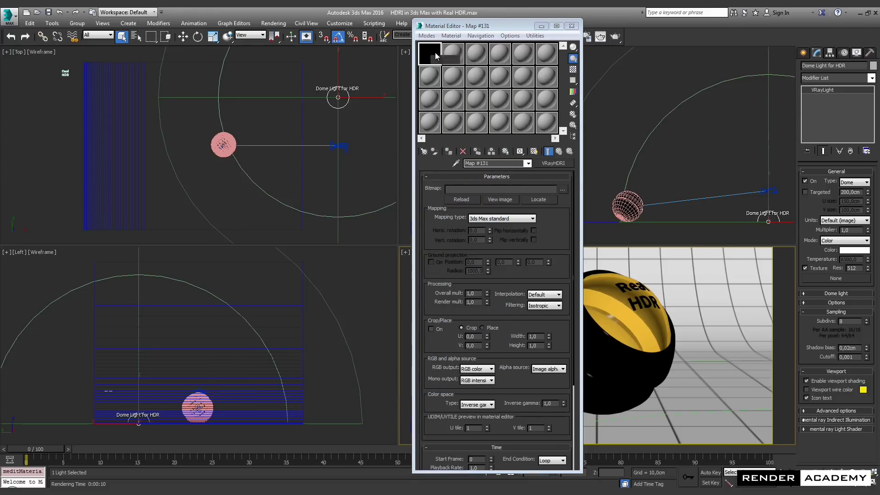
click(494, 163)
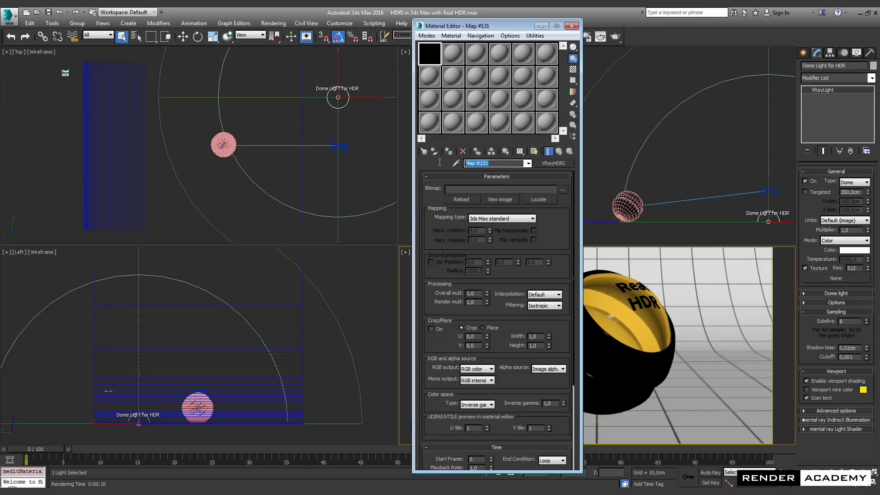
text(HDR map)
Instance the HDR map into the dome light's texture slot and set texture resolution to 2048
drag(430, 56, 828, 281)
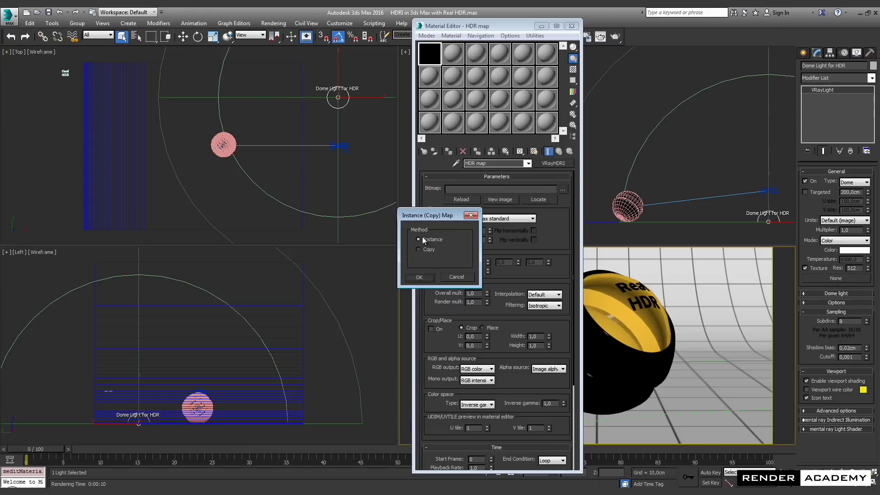
click(419, 277)
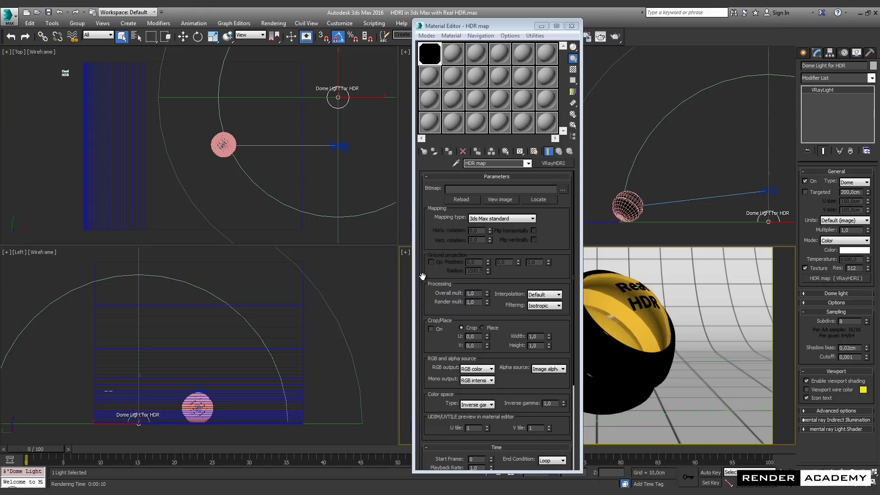
double_click(848, 268)
right_click(694, 316)
key(Escape)
Quick-render the camera view, which comes out black with no HDR image loaded
drag(479, 26, 265, 26)
click(615, 37)
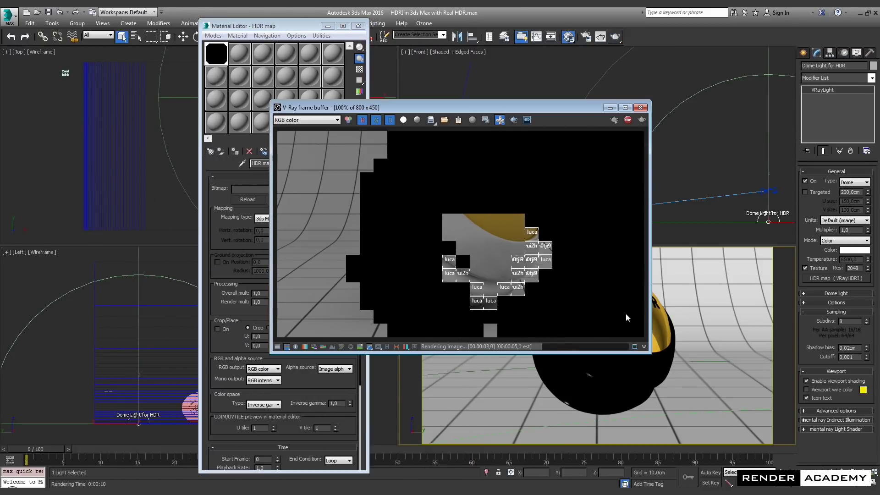
drag(536, 108, 657, 74)
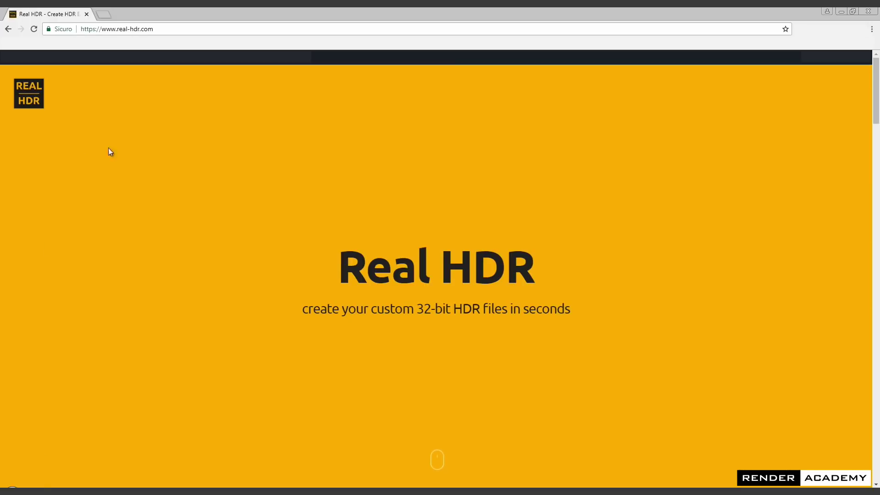
Scroll through real-hdr.com's features and tutorials, then back to the top
scroll(583, 282, down, 5)
scroll(733, 292, down, 15)
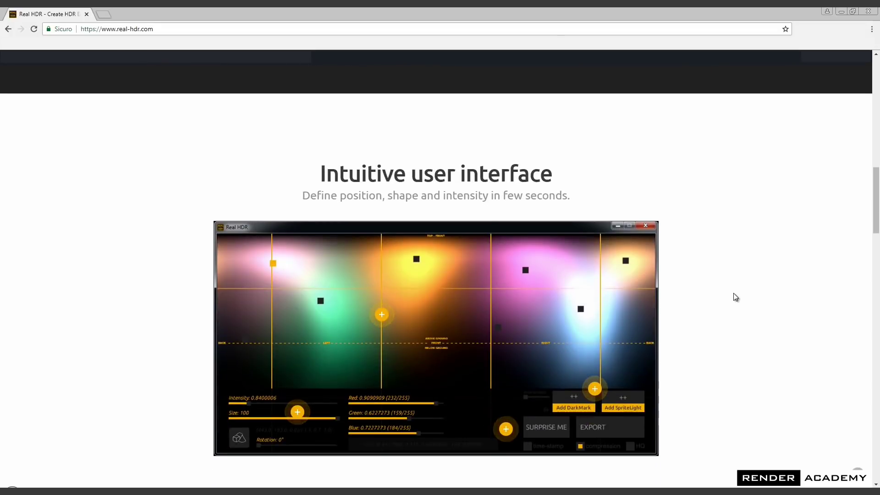
scroll(733, 297, down, 20)
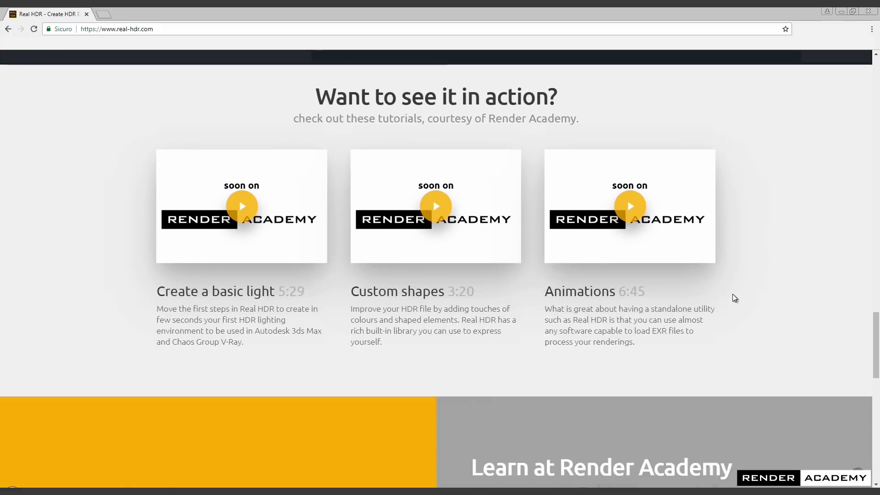
scroll(731, 306, up, 15)
scroll(730, 306, up, 15)
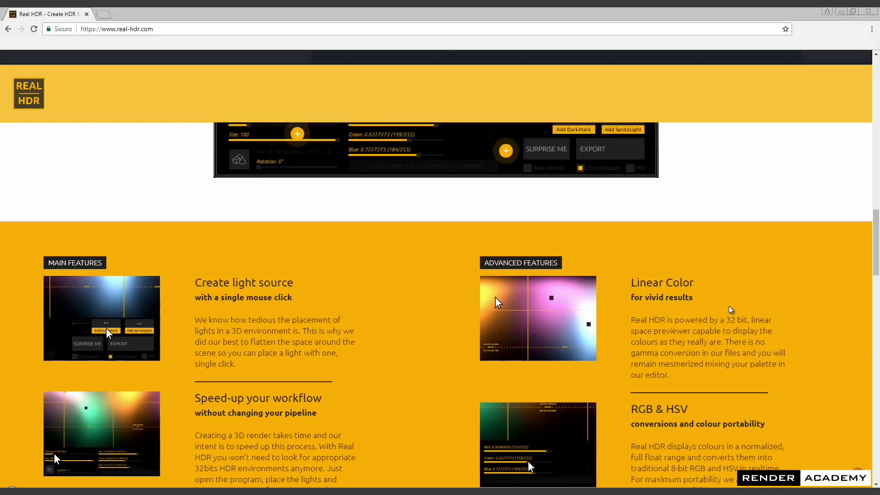
scroll(729, 310, up, 7)
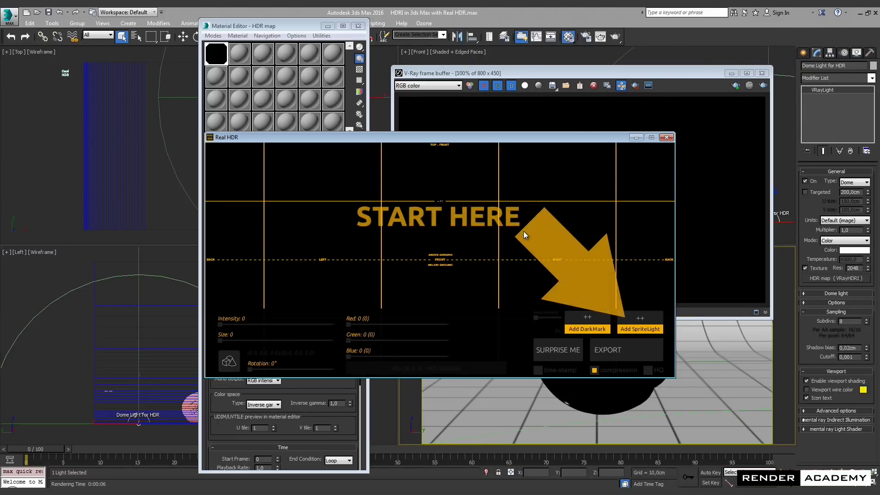
Add a sprite light and position it above the horizon on the canvas's left side
click(640, 320)
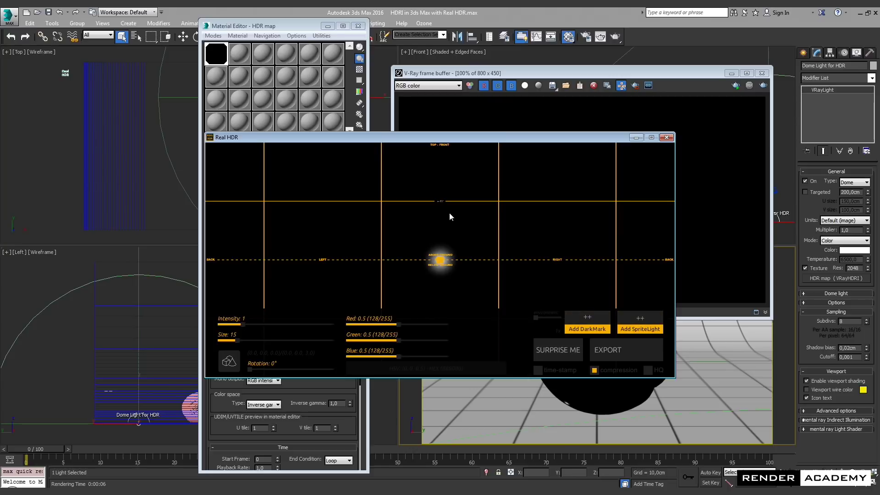
click(438, 207)
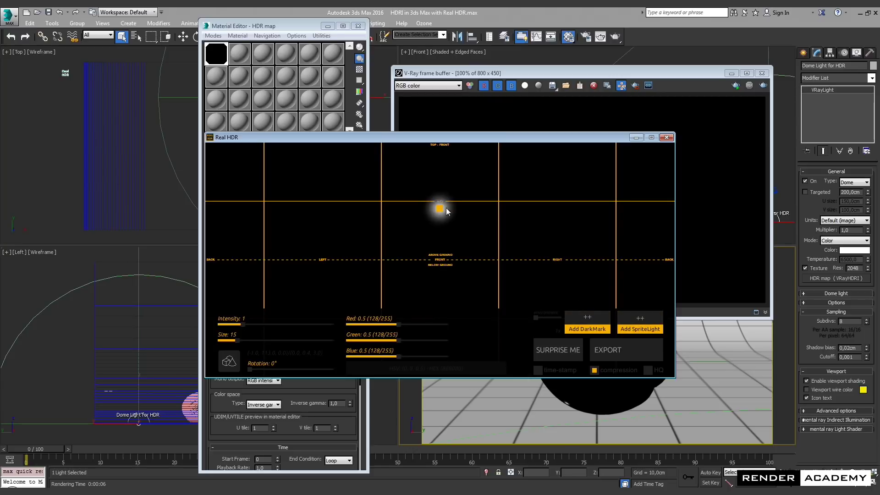
click(548, 210)
click(321, 214)
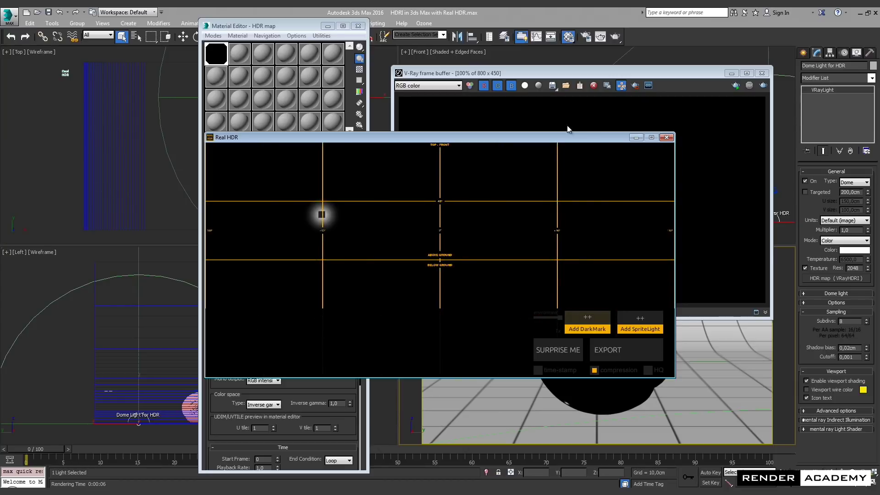
Move the Real HDR window up and to the left
drag(574, 137, 400, 98)
click(365, 87)
drag(342, 98, 341, 61)
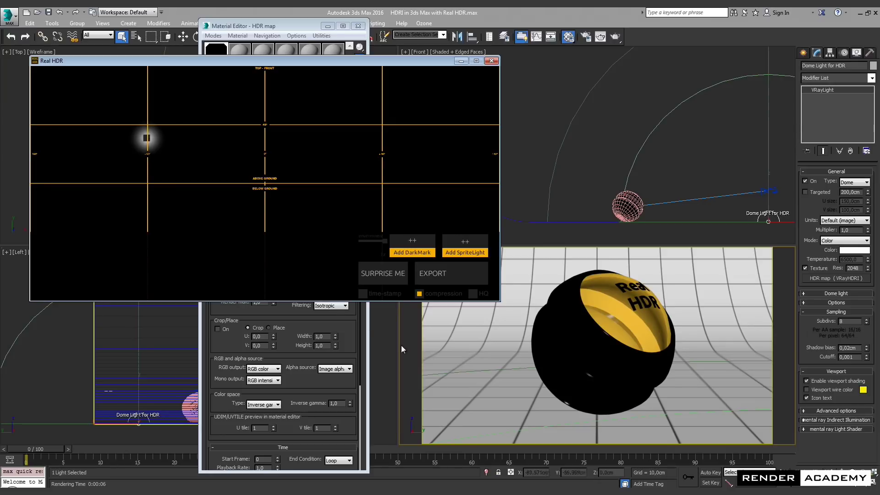
Move the sprite light to the upper right, set size 93.4 and intensity 2.6, then export
drag(381, 238, 360, 240)
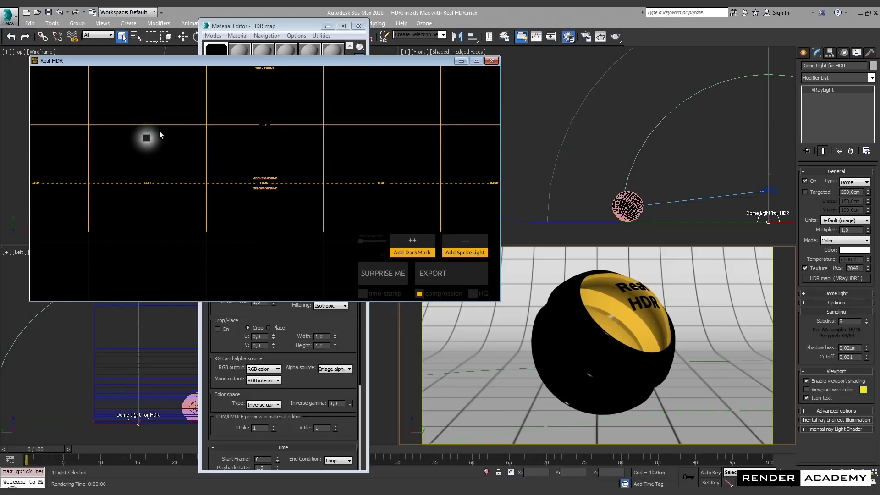
click(147, 139)
click(364, 134)
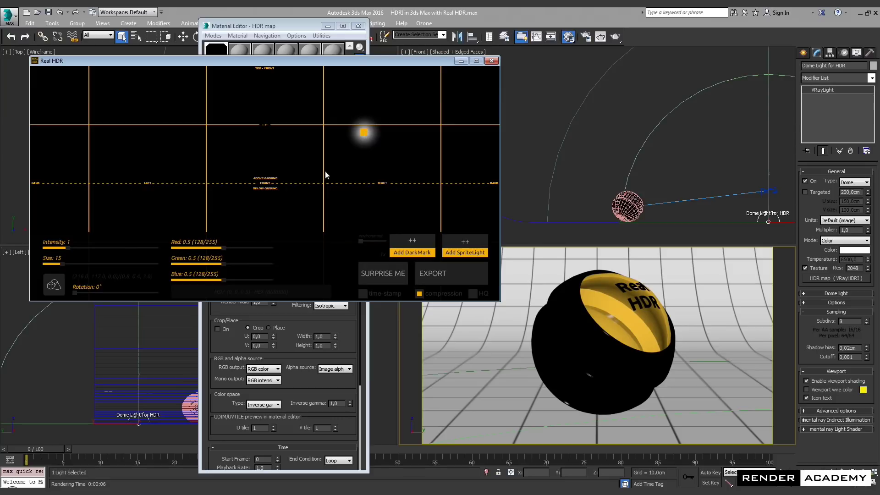
drag(63, 265, 152, 265)
mouse_move(68, 246)
mouse_down()
mouse_move(129, 248)
mouse_move(87, 253)
mouse_move(118, 250)
mouse_move(104, 248)
mouse_up()
drag(364, 132, 386, 128)
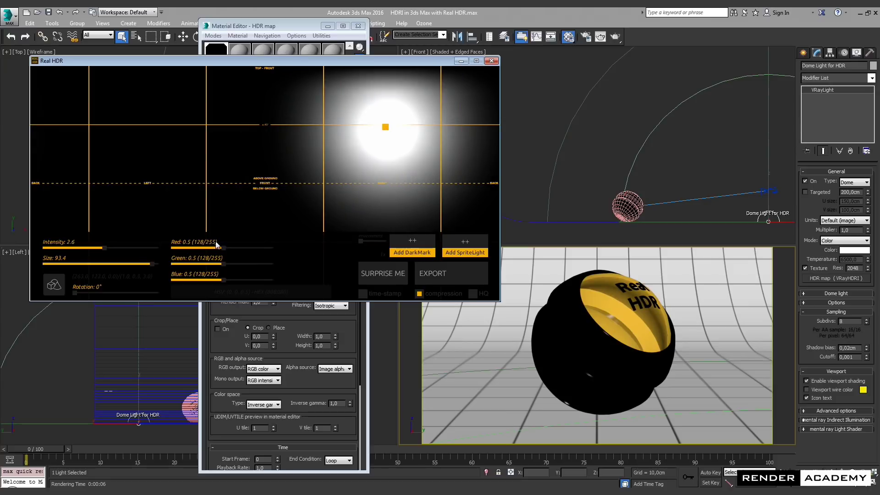
click(449, 273)
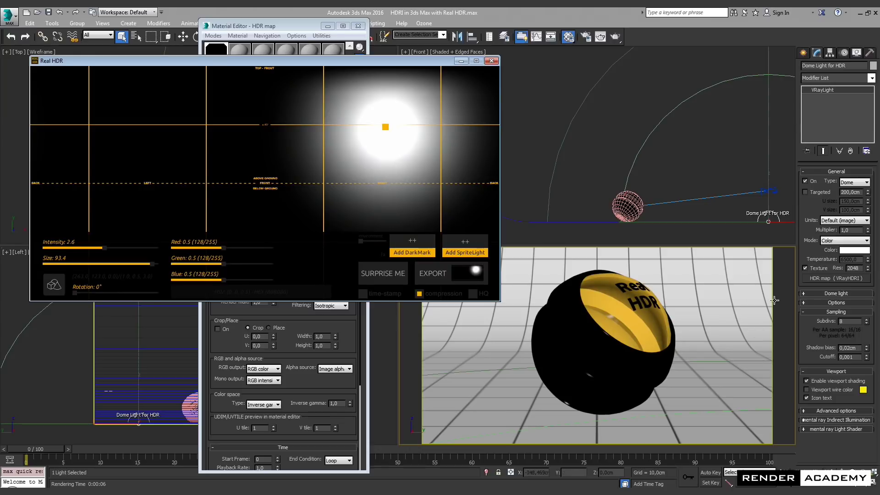
Load Real_HDR.exr from the Desktop as the HDR map's bitmap
click(288, 27)
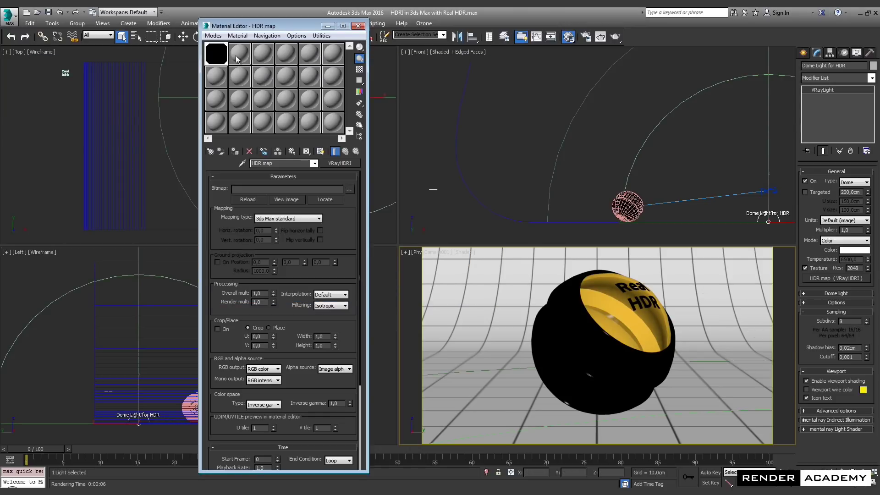
click(349, 189)
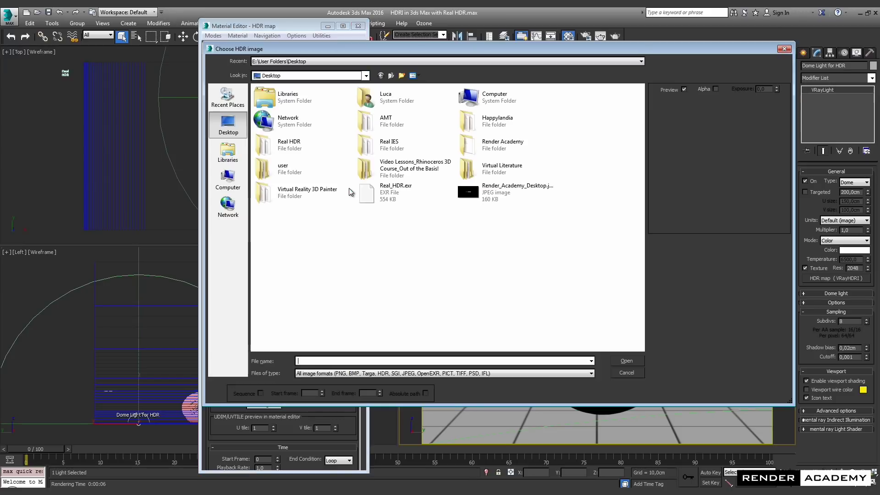
click(407, 196)
double_click(407, 196)
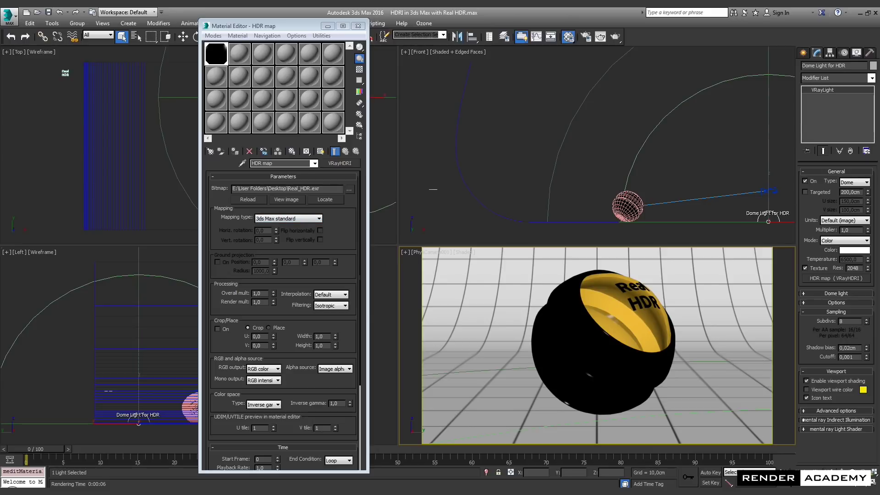
Set the HDR map's mapping type to Spherical
double_click(216, 54)
drag(582, 65, 490, 47)
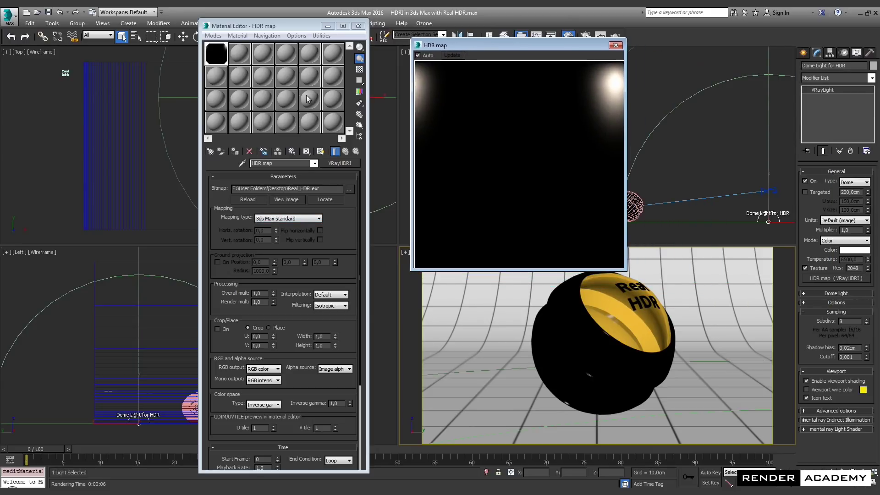
click(307, 218)
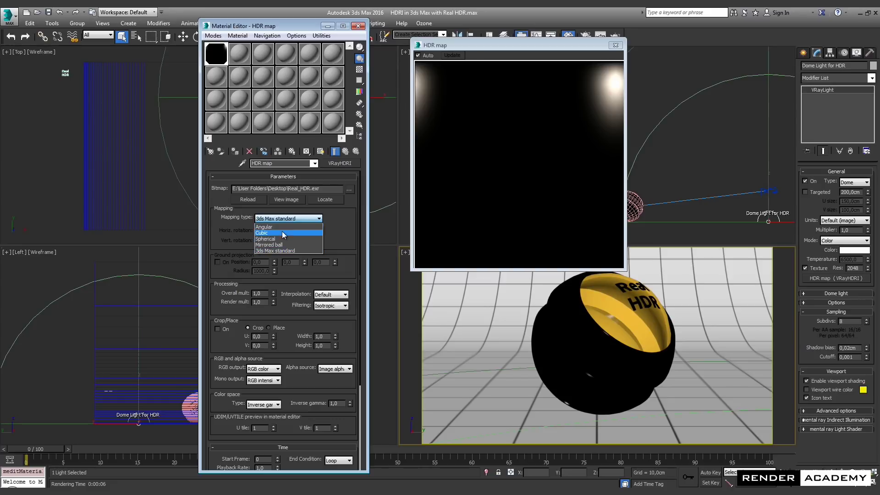
click(273, 239)
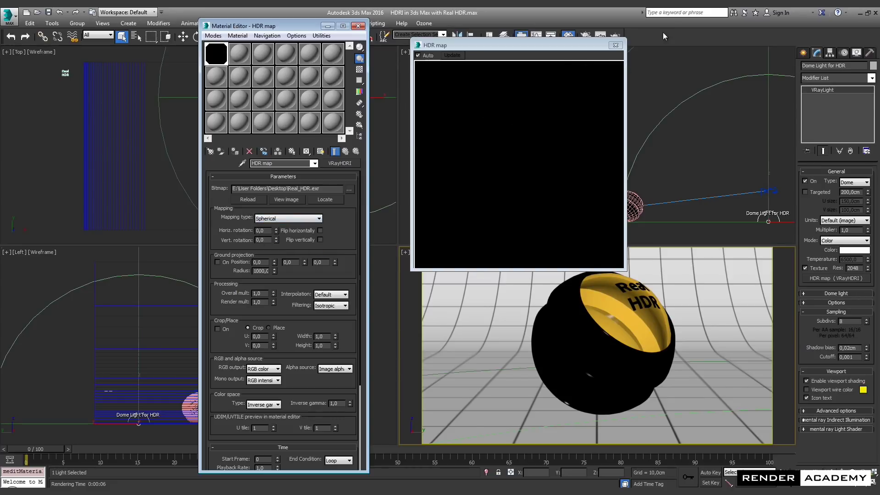
Close the HDR preview and set its coordinates to Environ with Spherical Environment mapping
click(614, 45)
scroll(341, 249, down, 3)
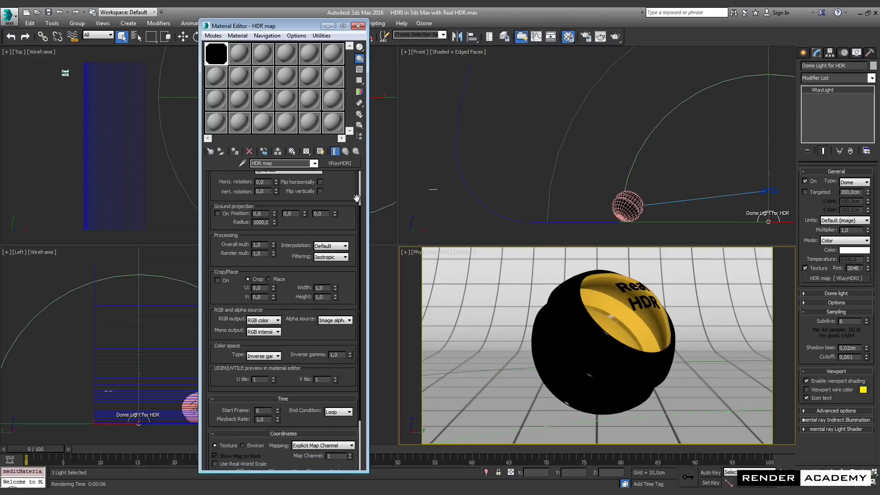
click(251, 440)
click(302, 440)
click(301, 448)
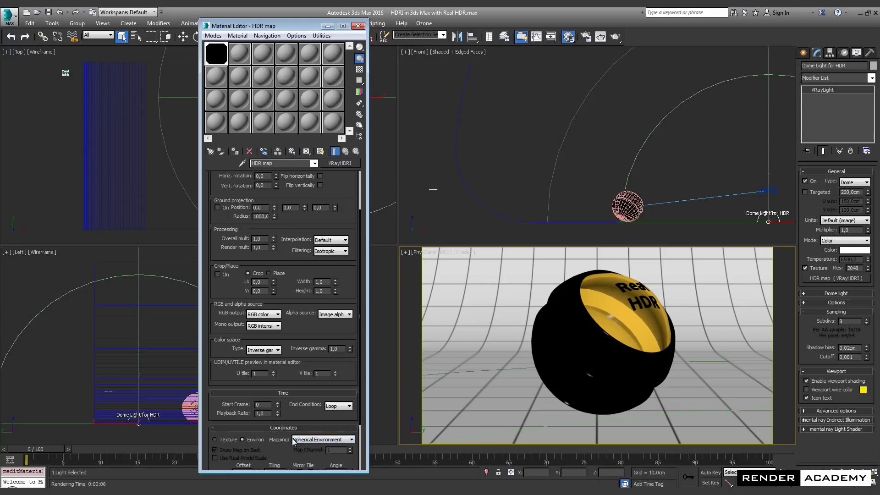
scroll(346, 373, up, 3)
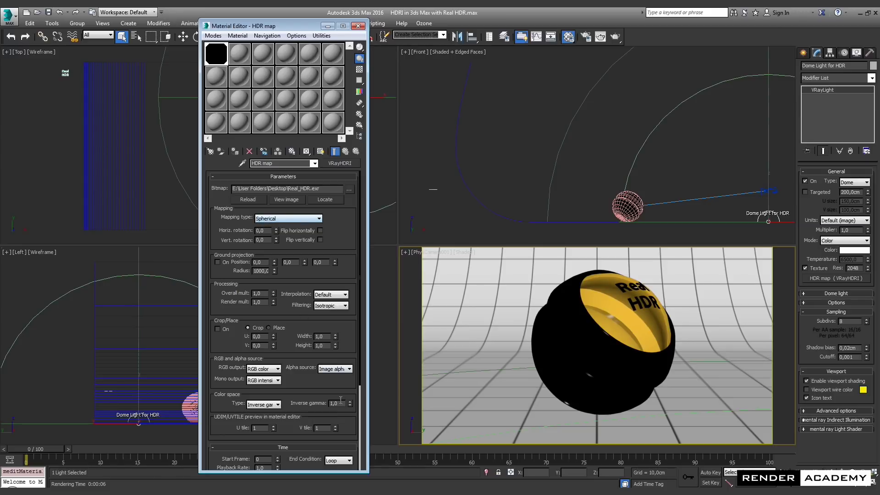
Render the sphere in V-Ray, lit by the Real_HDR.exr dome light
right_click(608, 290)
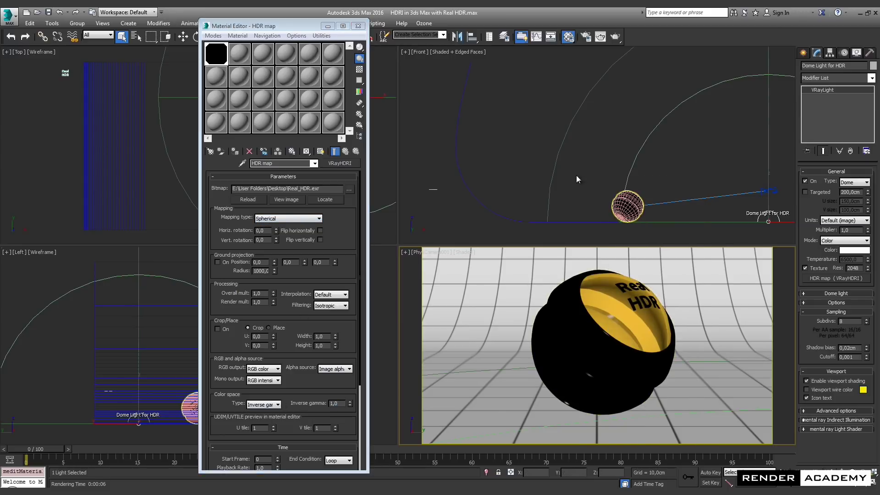
click(615, 37)
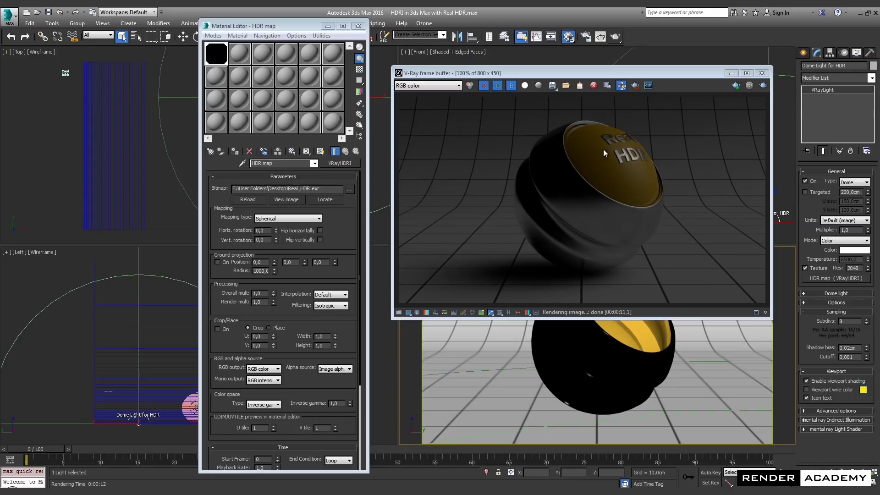
In Real HDR, move the sun near the top of the sky and shrink it to size 20.2
key(alt+Tab)
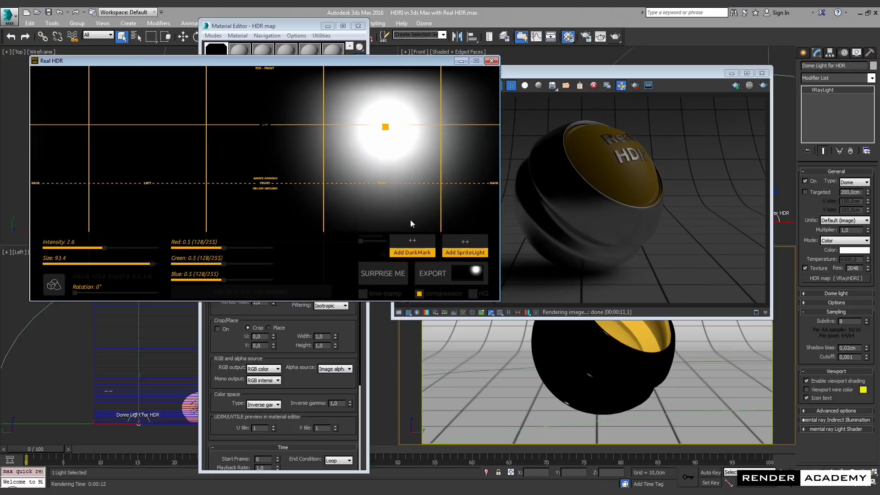
drag(625, 73, 702, 205)
key(alt+Tab)
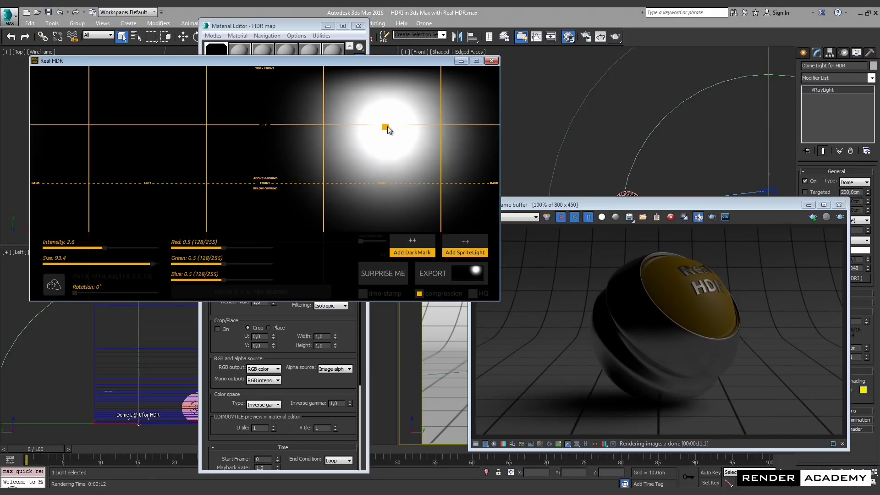
click(383, 83)
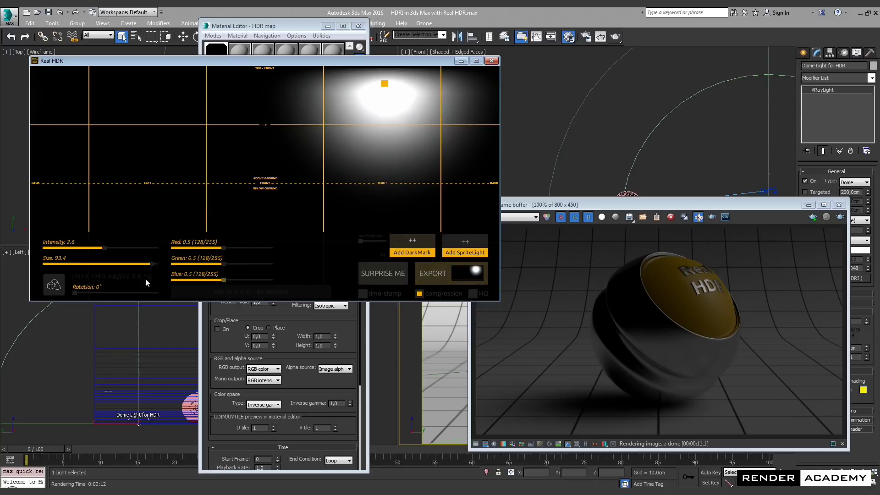
drag(149, 263, 167, 250)
Export the updated HDR, close Real HDR, and start a new render
click(451, 273)
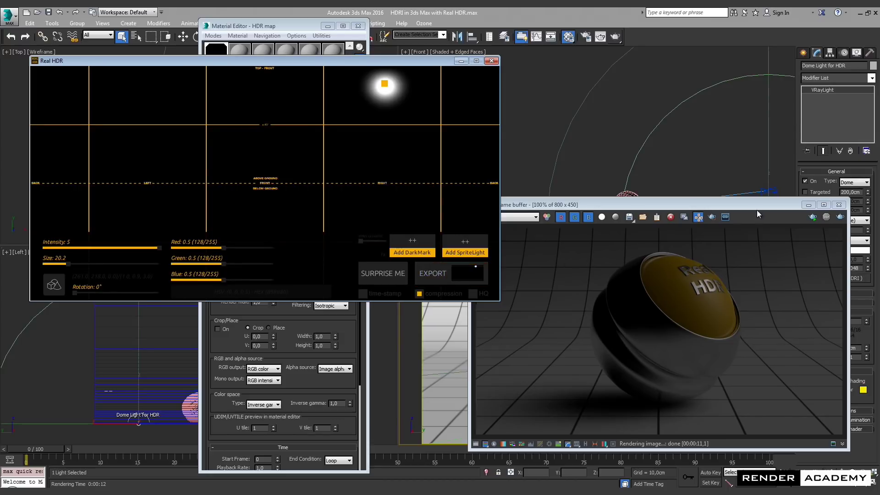
click(839, 217)
click(840, 218)
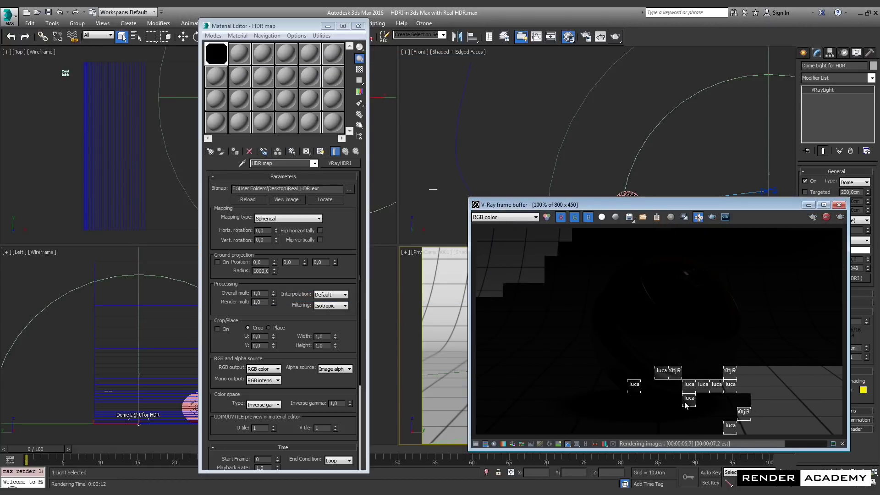
Commit a dome light multiplier of 10 and re-render the sphere with a crisp shadow
drag(739, 206, 664, 129)
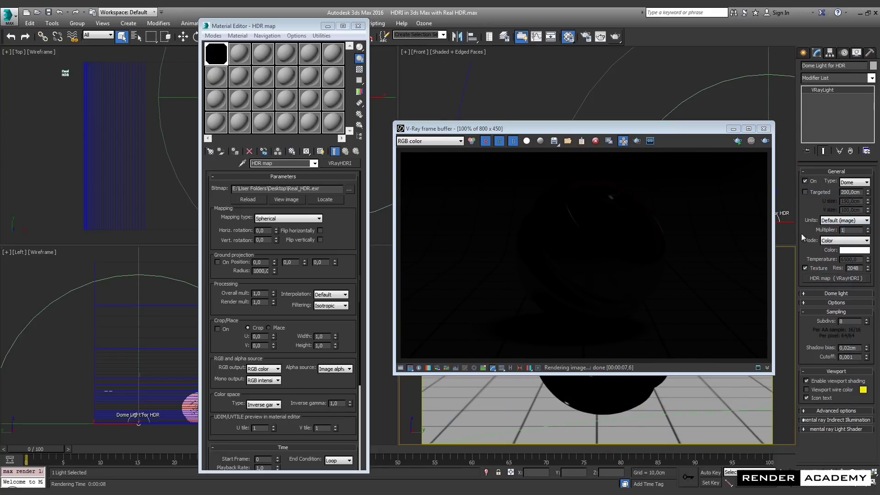
key(Return)
click(764, 141)
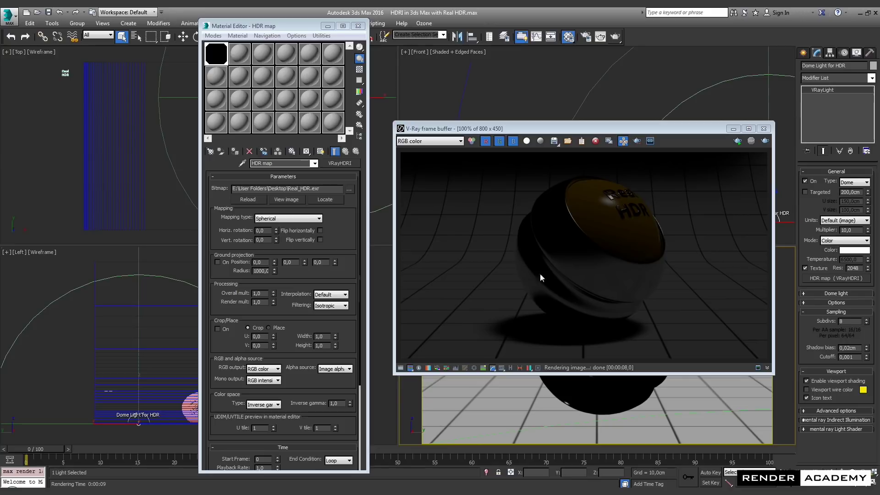
Warm the Real HDR sun's red, green and blue values, adjust its size, and export it
key(alt+Tab)
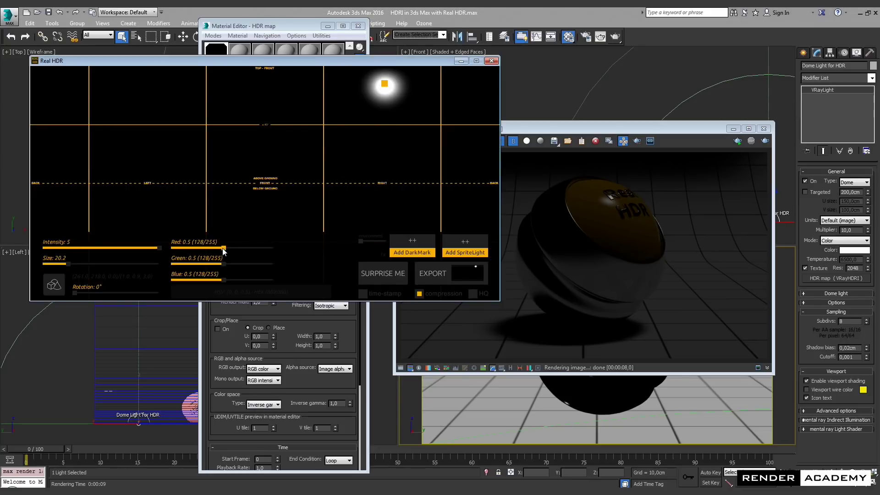
drag(232, 246, 281, 247)
mouse_move(222, 265)
mouse_down()
mouse_move(263, 263)
mouse_move(233, 264)
mouse_up()
drag(70, 263, 148, 262)
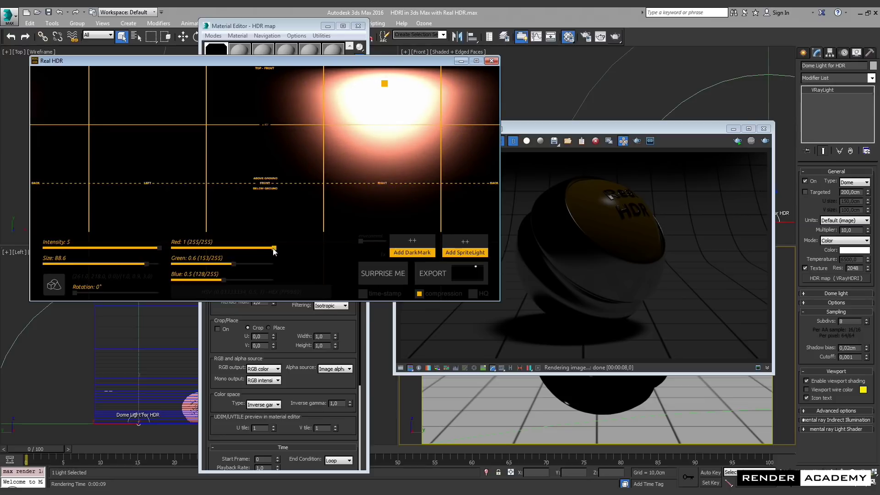
drag(273, 249, 248, 255)
drag(216, 279, 235, 265)
drag(148, 264, 78, 265)
click(479, 273)
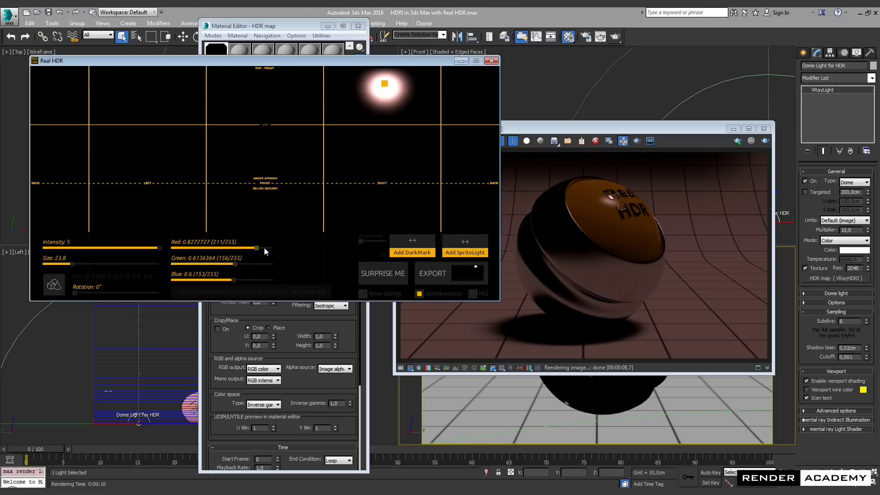
Deepen the sun to green 102 with size 29.8 and intensity 2.72
drag(232, 263, 196, 280)
drag(71, 264, 80, 264)
drag(160, 249, 79, 264)
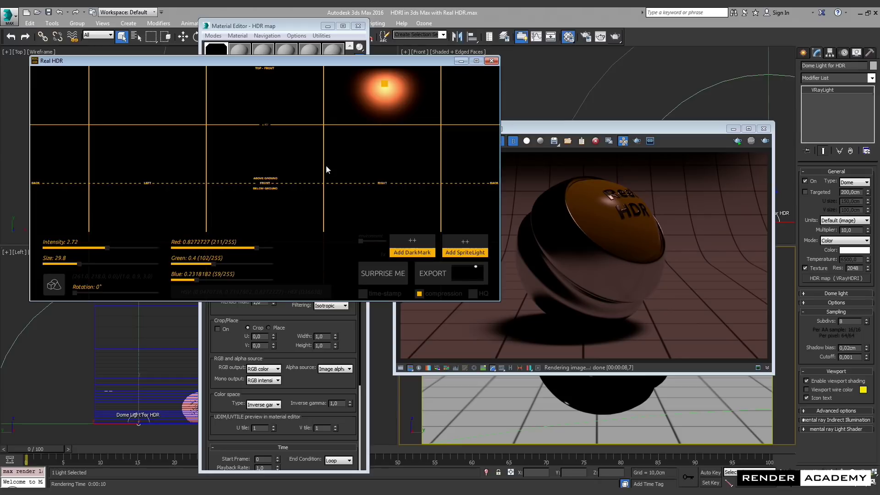
Add a second sprite light at size 100, coloured blue and slightly brightened
click(356, 162)
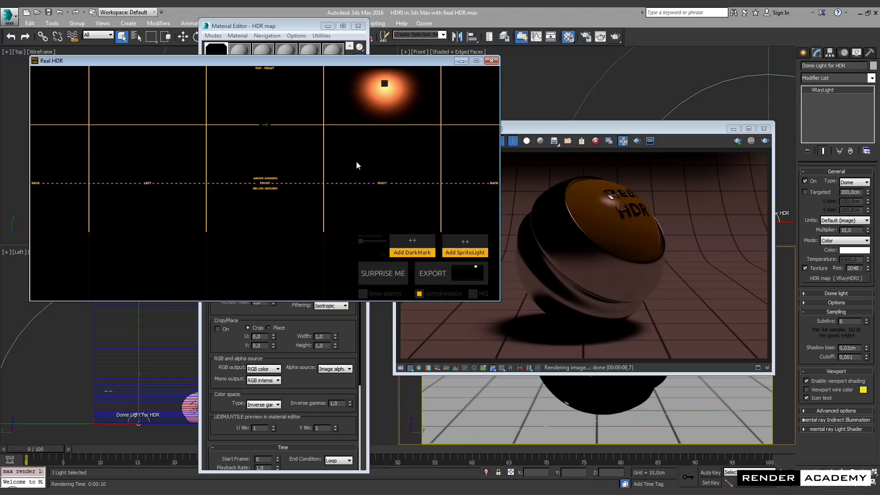
click(470, 243)
click(152, 131)
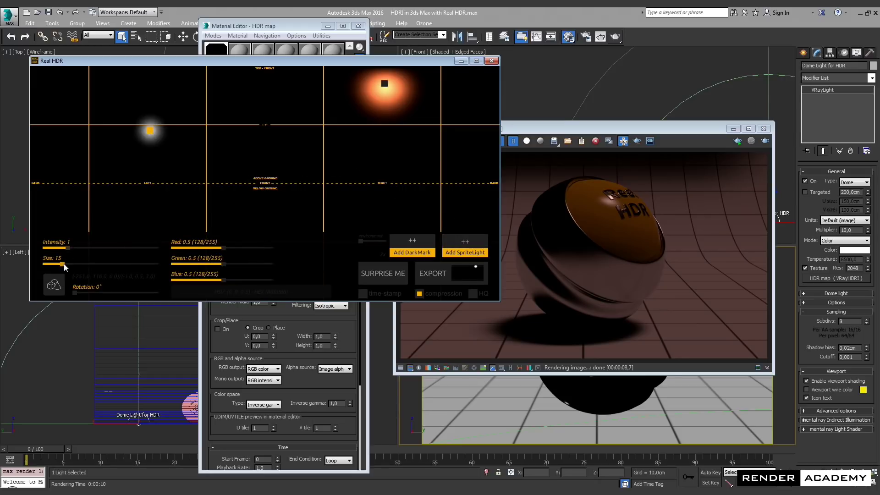
drag(65, 262, 162, 259)
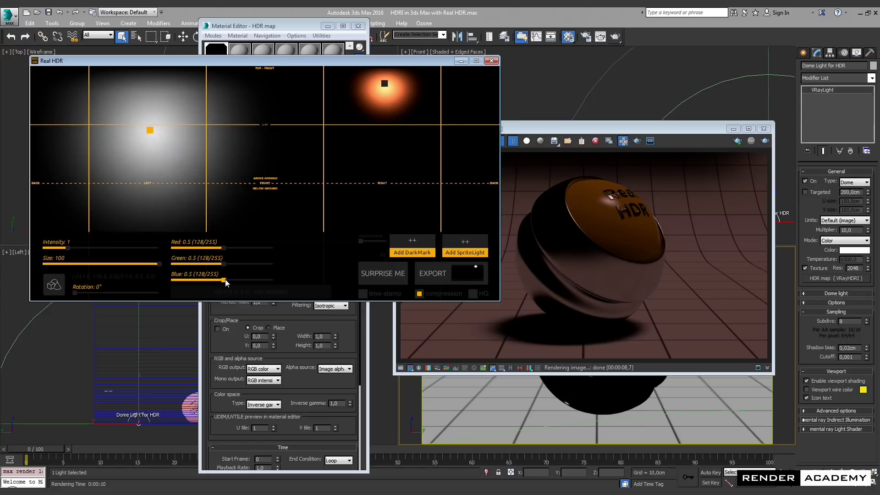
drag(227, 281, 280, 282)
click(145, 117)
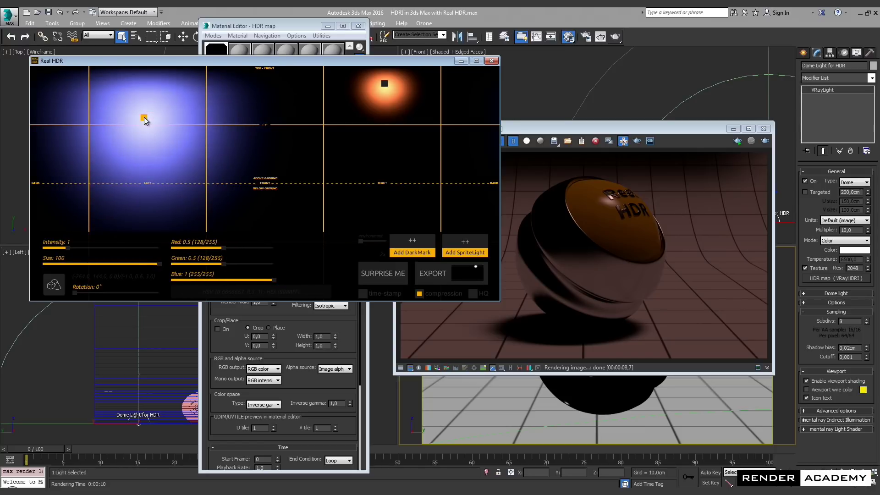
mouse_move(69, 249)
mouse_down()
mouse_move(82, 249)
mouse_move(74, 249)
mouse_up()
Reposition the orange light, move the blue light toward the horizon, and export the HDR
mouse_move(384, 83)
mouse_down()
mouse_move(413, 101)
mouse_move(377, 86)
mouse_up()
click(143, 118)
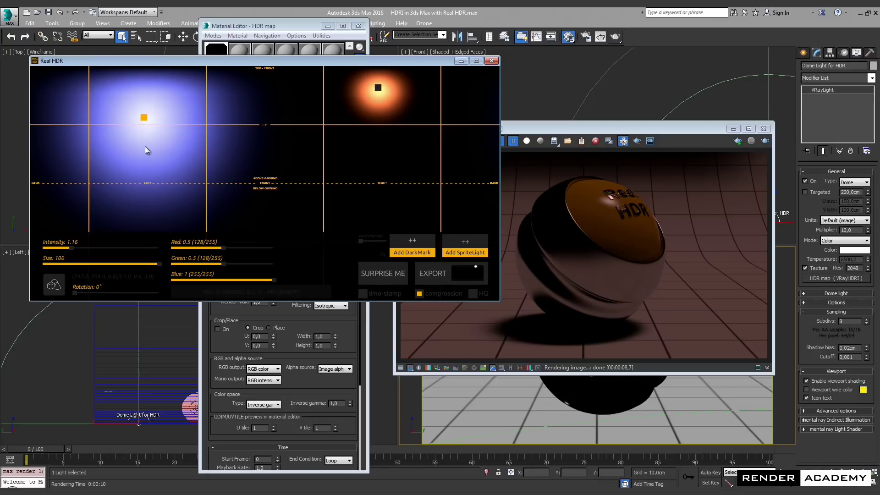
drag(146, 152, 149, 160)
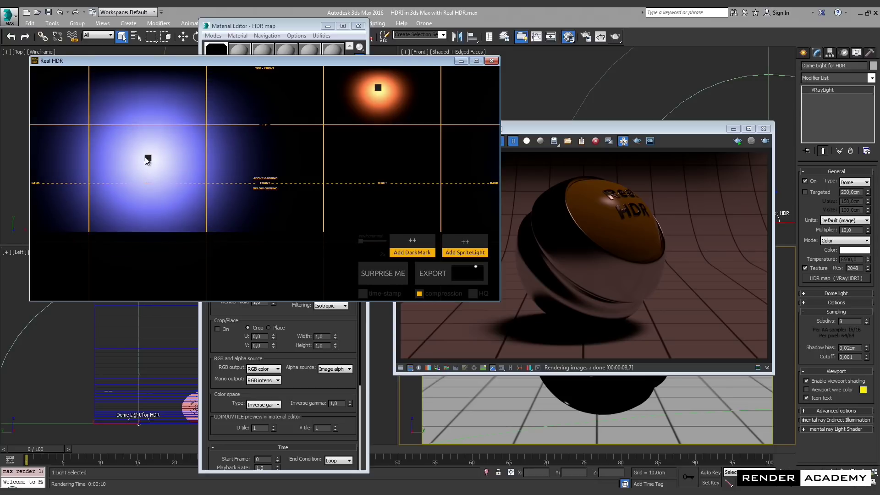
click(434, 273)
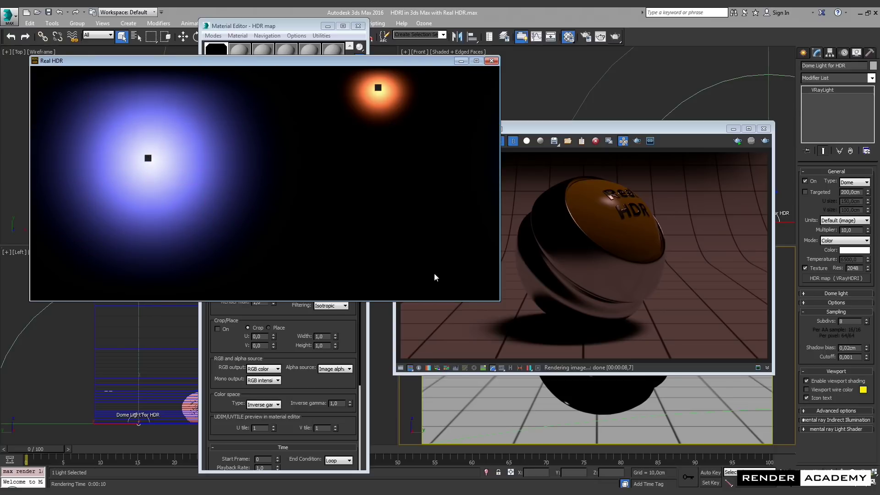
click(763, 146)
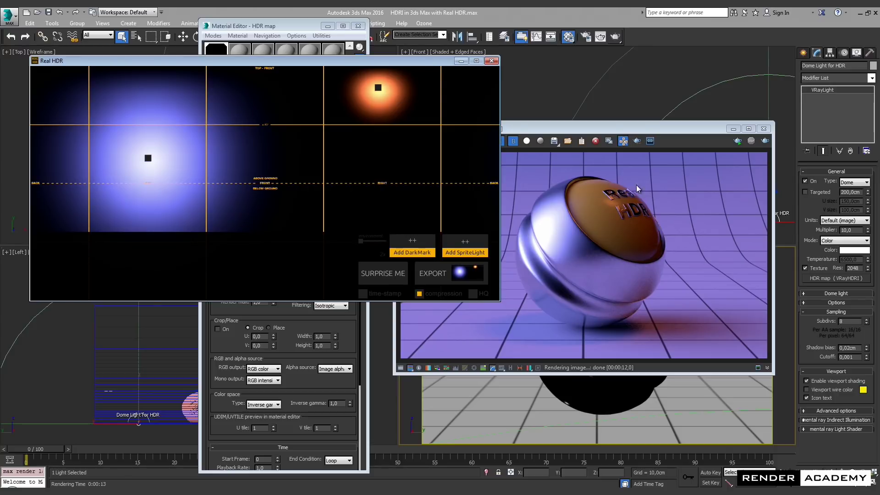
Move the orange light to the upper centre with a larger glow, and dim and shrink the blue light
click(387, 273)
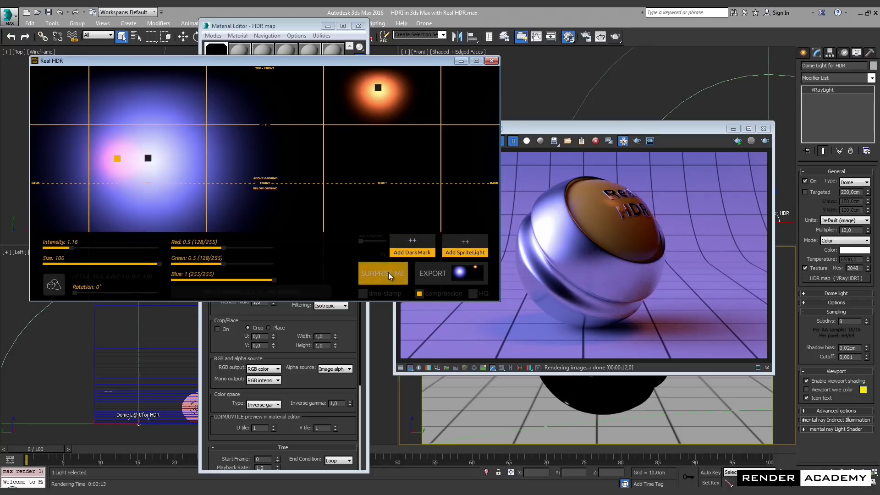
drag(118, 157, 277, 107)
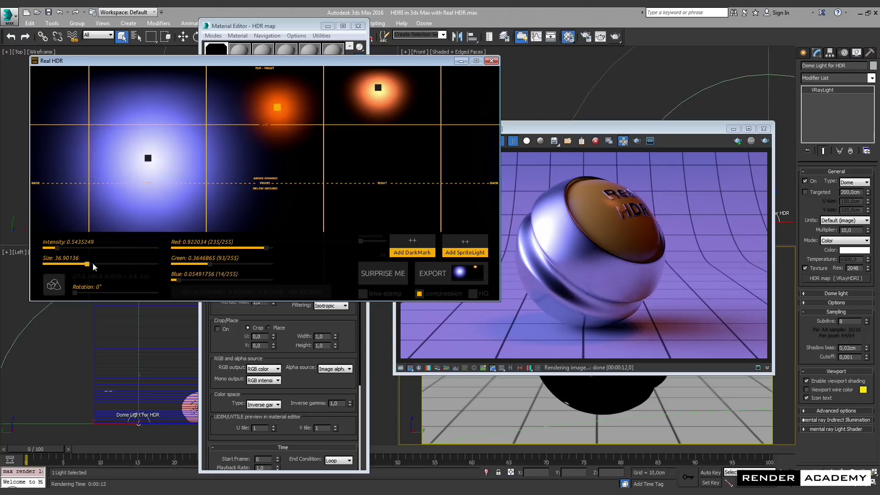
drag(92, 263, 142, 259)
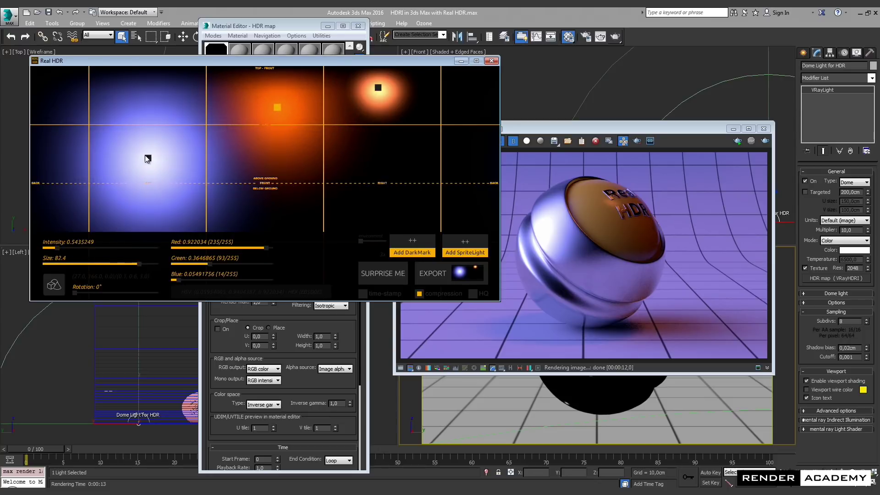
click(148, 160)
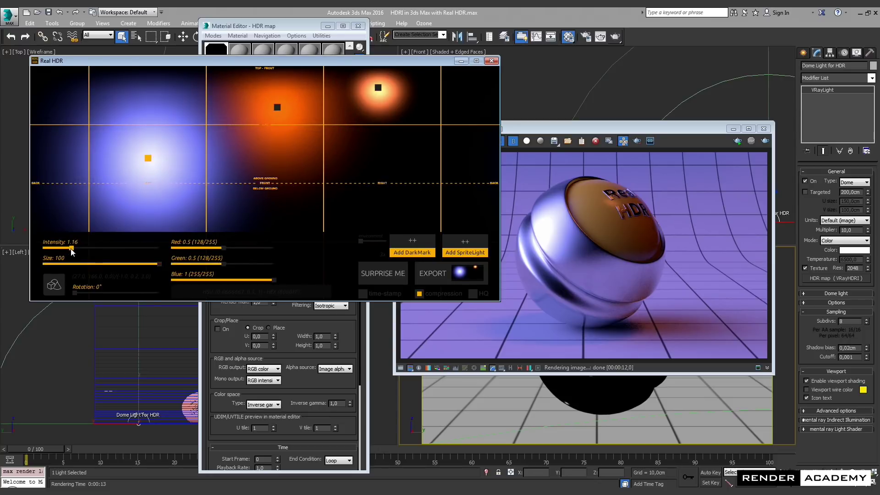
drag(70, 248, 63, 251)
drag(159, 264, 135, 263)
click(337, 145)
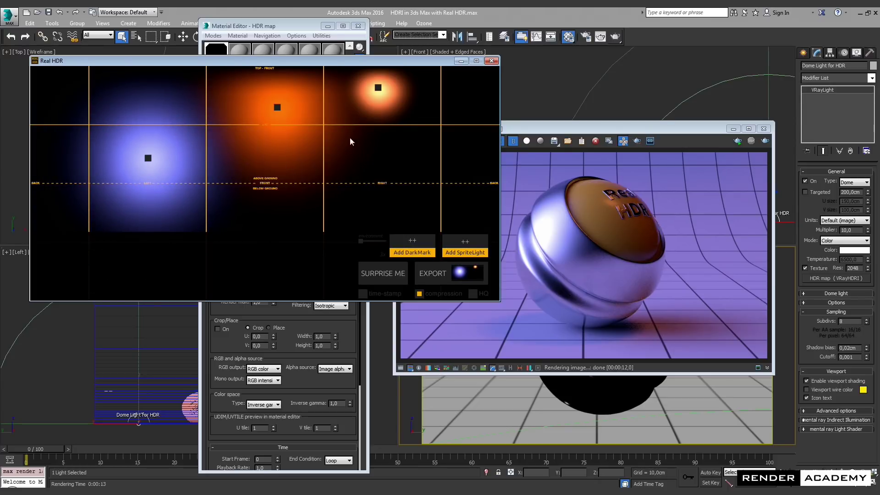
Add many random coloured lights (cyan, purple, warm-white, pink) and scatter them across the sky
click(387, 269)
click(449, 131)
click(479, 99)
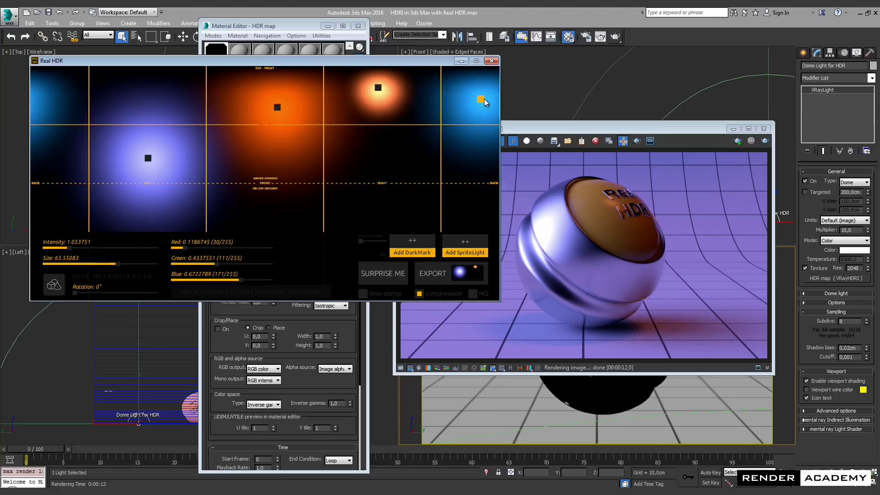
click(383, 273)
click(127, 94)
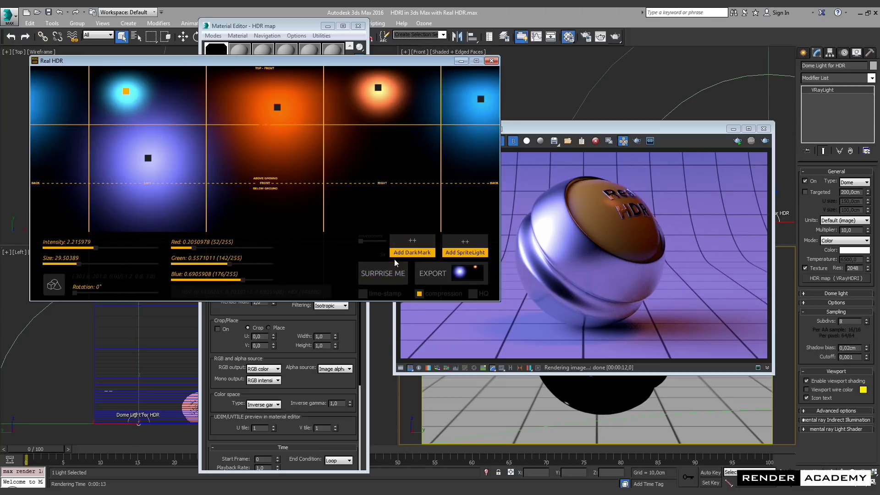
click(388, 274)
click(416, 147)
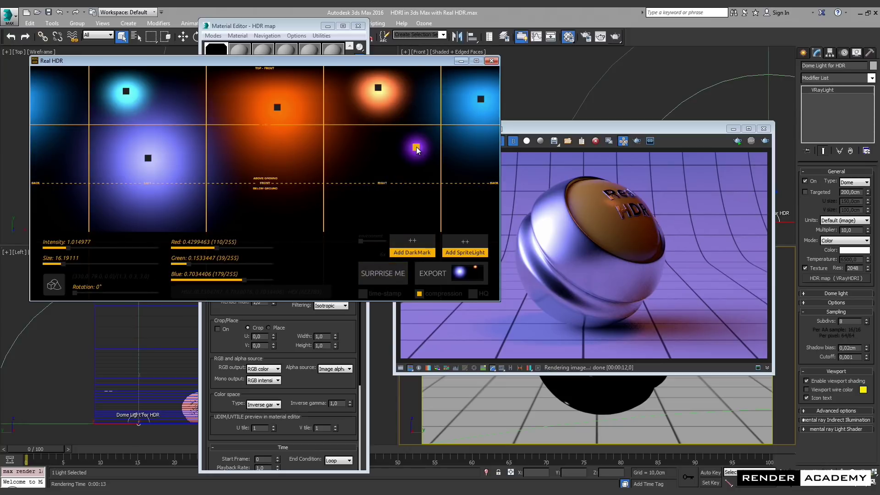
click(383, 273)
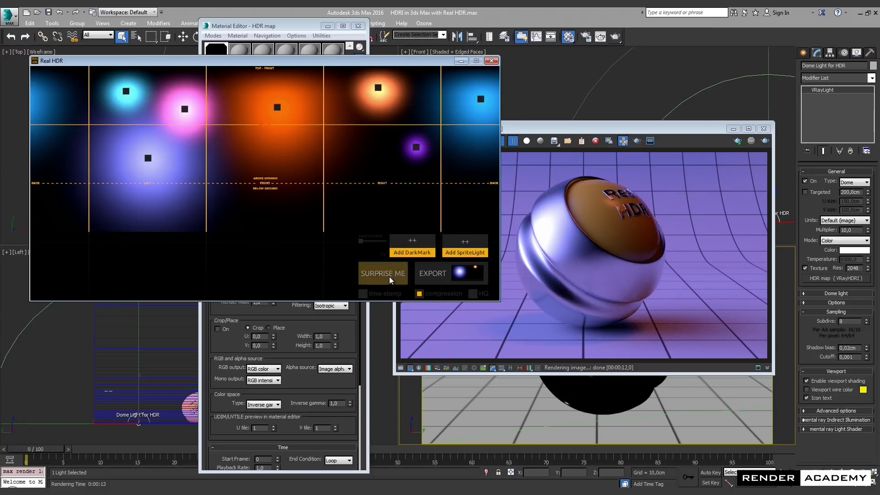
click(389, 276)
click(387, 279)
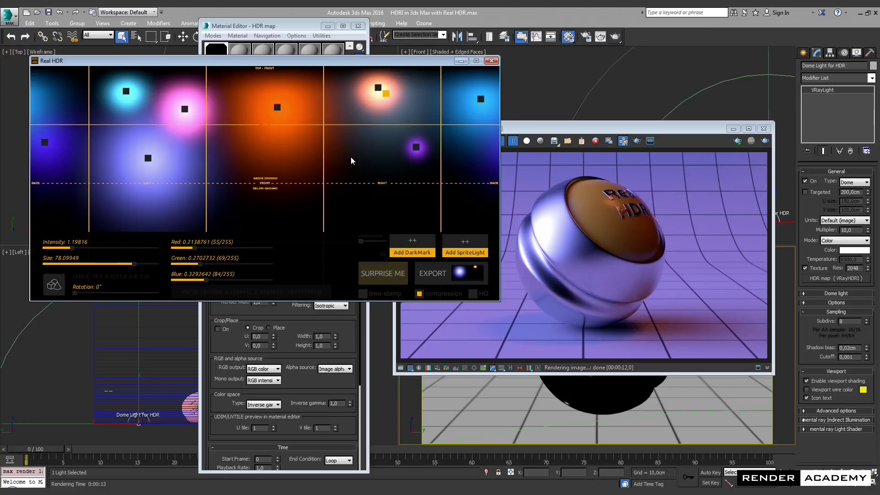
click(344, 144)
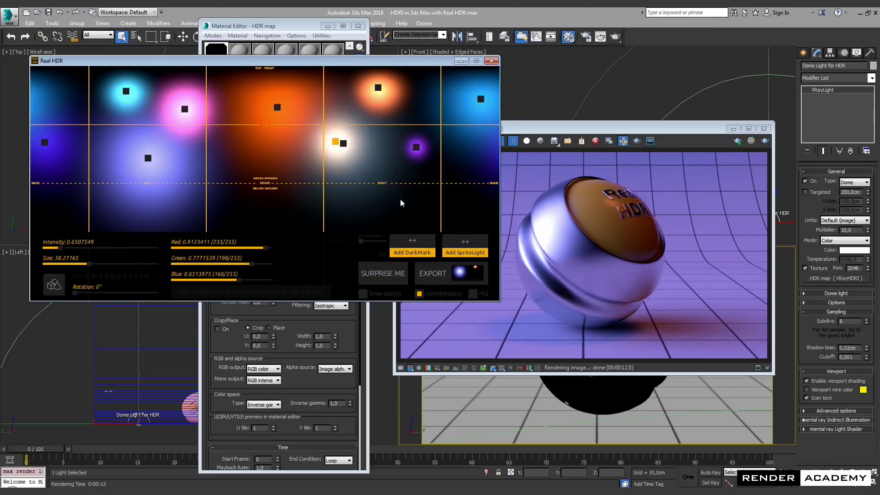
click(390, 274)
click(277, 161)
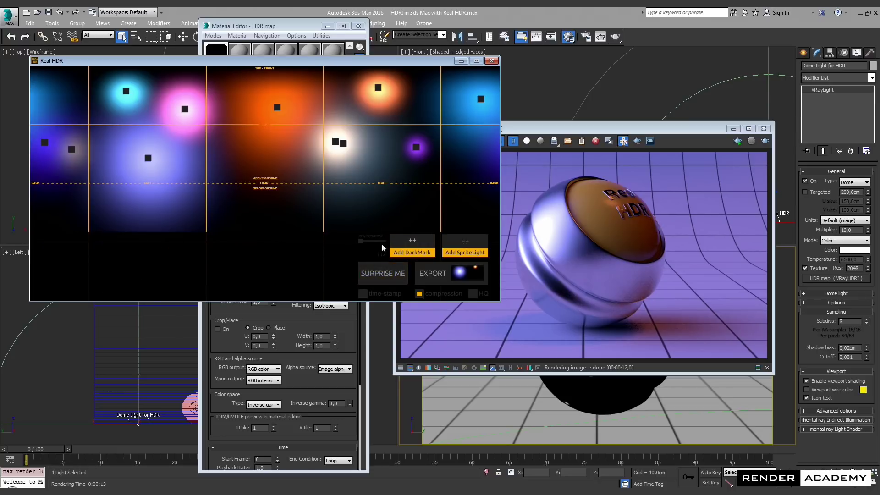
click(387, 270)
click(290, 158)
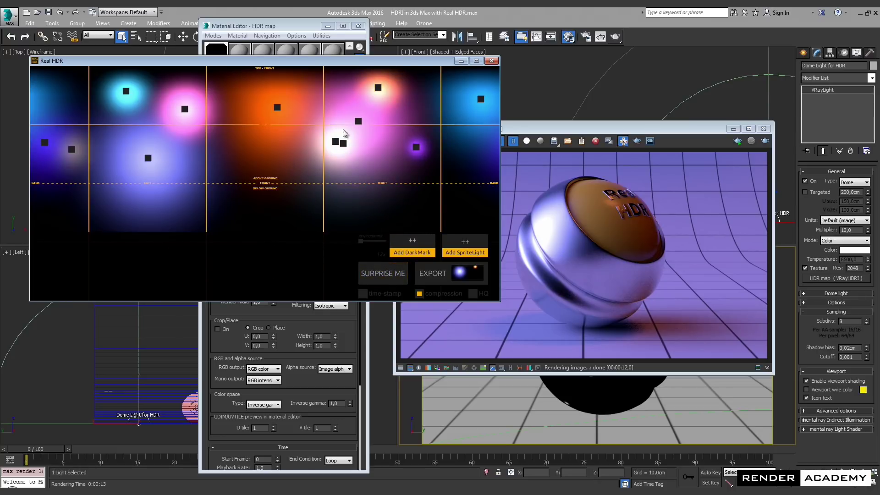
Nudge the pink light right, enlarge its glow, dim it, and export the HDR
click(358, 122)
mouse_move(375, 123)
mouse_down()
mouse_move(394, 144)
mouse_move(403, 118)
mouse_move(379, 124)
mouse_up()
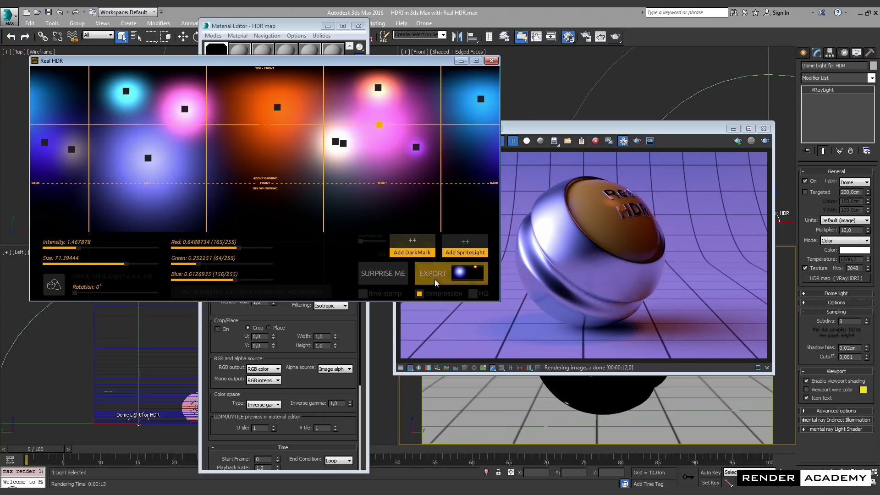
drag(122, 265, 132, 267)
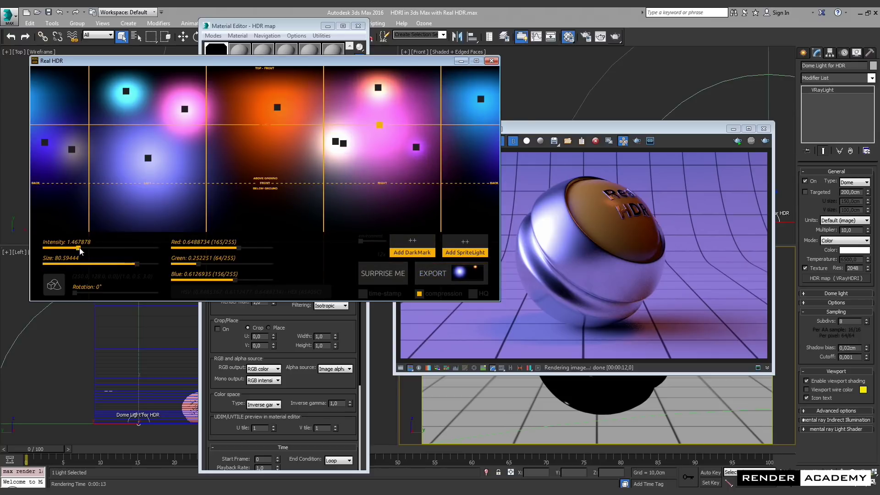
drag(79, 250, 64, 249)
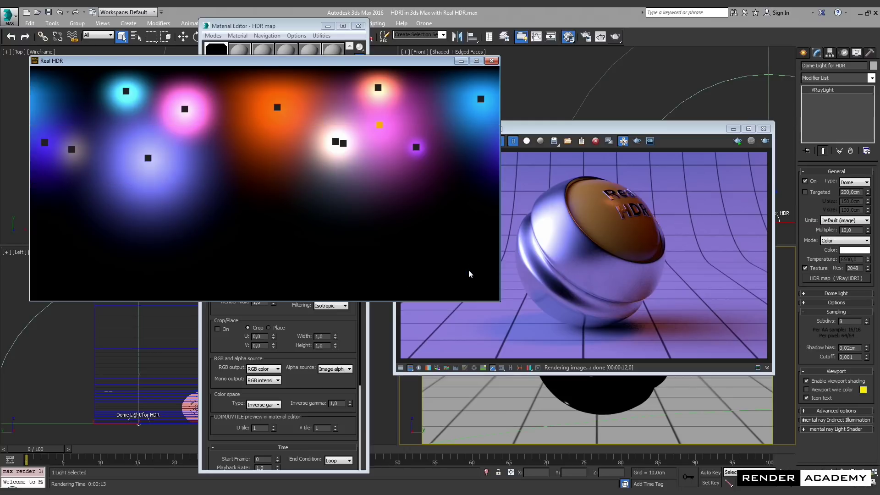
mouse_move(400, 144)
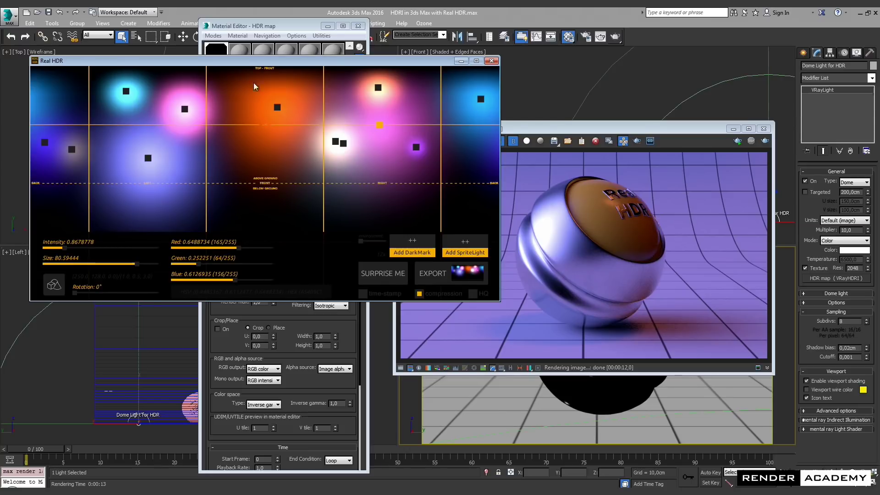
click(765, 141)
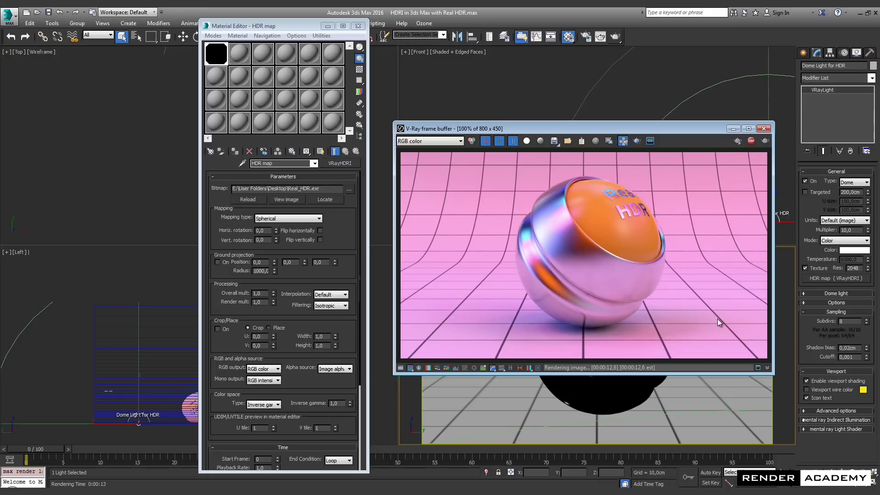
Create a Color Correction map in an empty slot, fed by the HDR map as an instance
drag(661, 131, 661, 63)
click(242, 56)
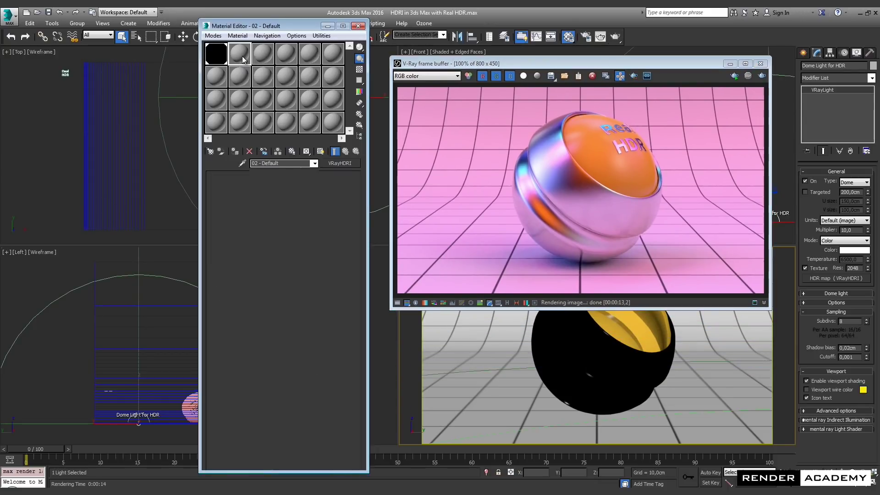
click(210, 151)
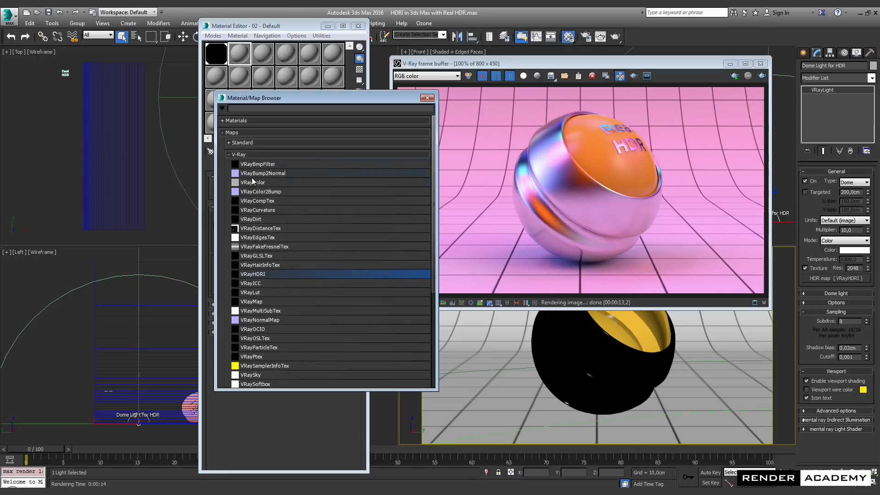
click(241, 155)
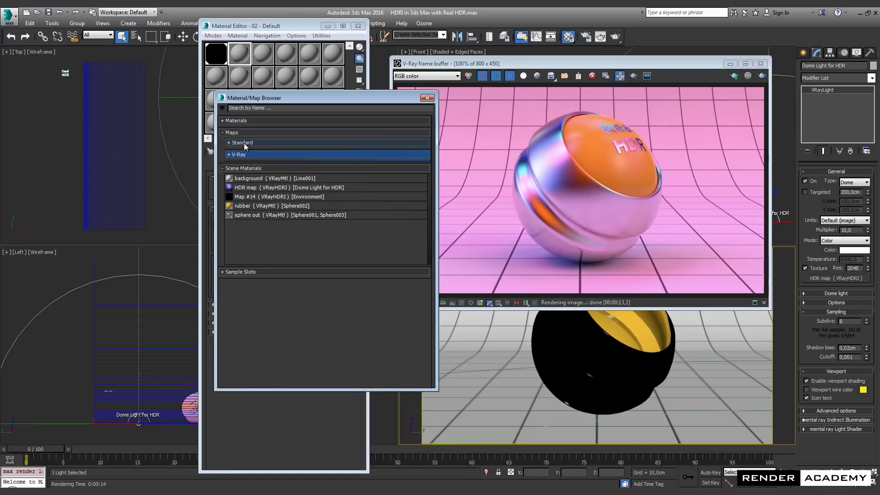
click(244, 143)
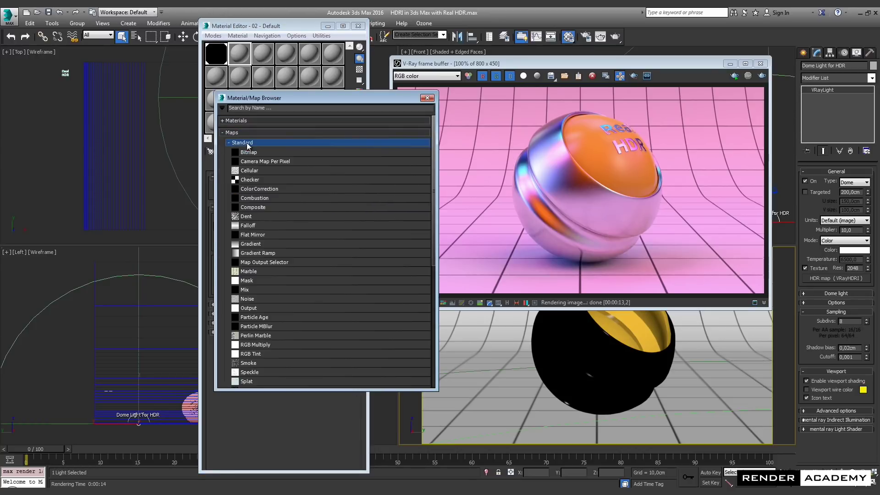
double_click(260, 189)
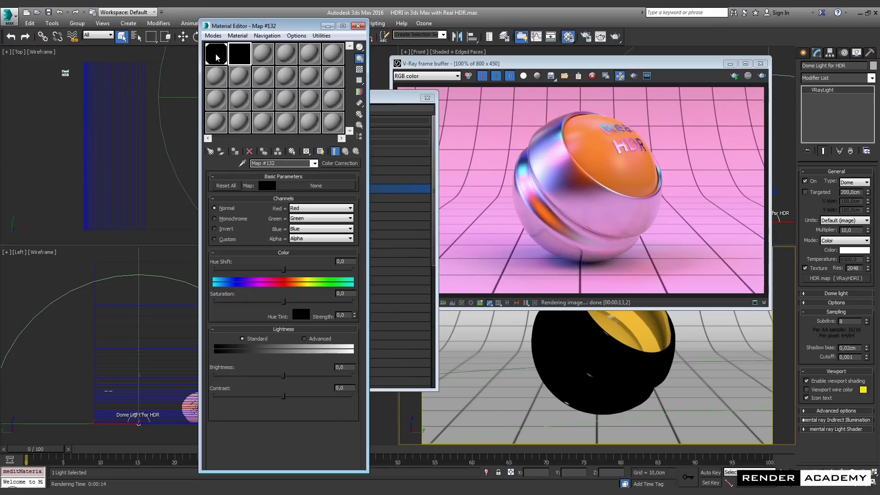
drag(253, 117, 303, 188)
click(263, 274)
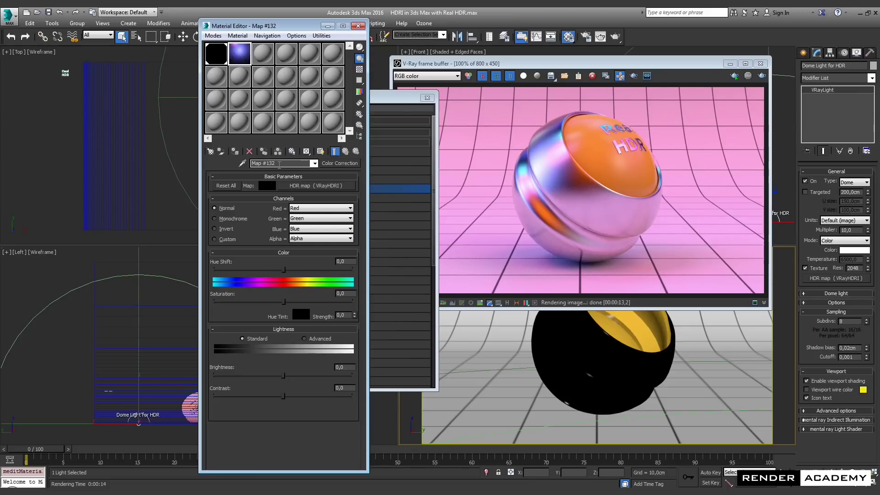
Name it 'Desaturator', drop saturation to -100, instance it into the dome light texture, and render
double_click(270, 163)
text(Desaturator)
drag(283, 301, 208, 301)
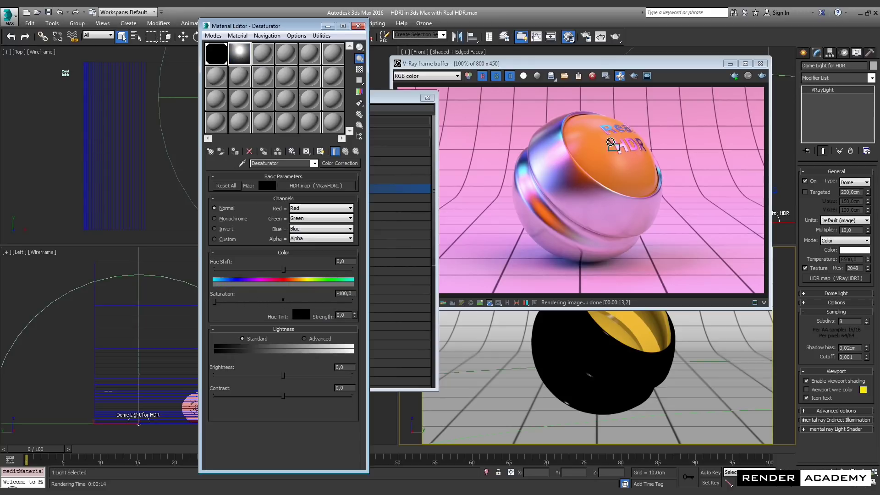
drag(626, 149, 836, 280)
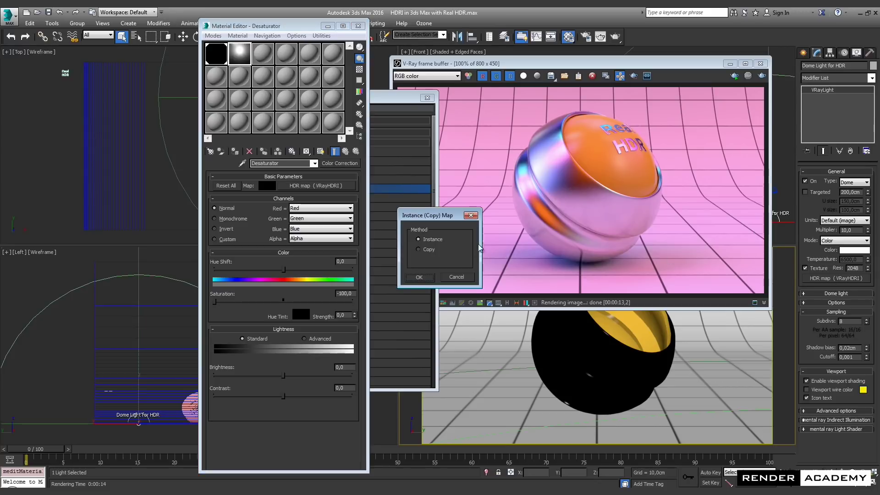
click(419, 277)
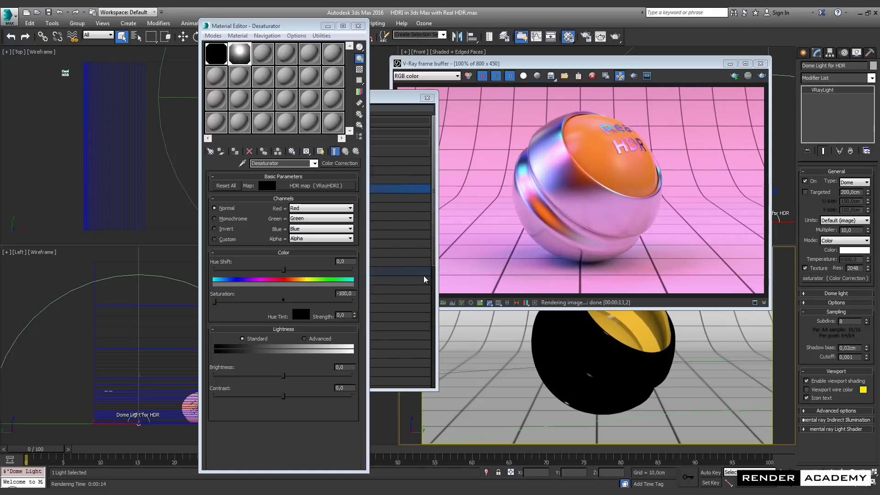
click(734, 76)
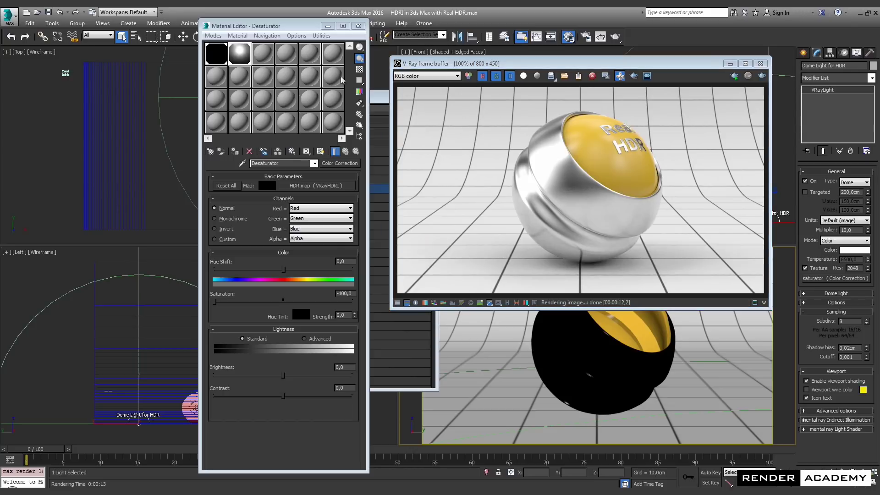
Go to the VRayHDRI map inside the desaturator, change the dome light multiplier, and render
click(315, 185)
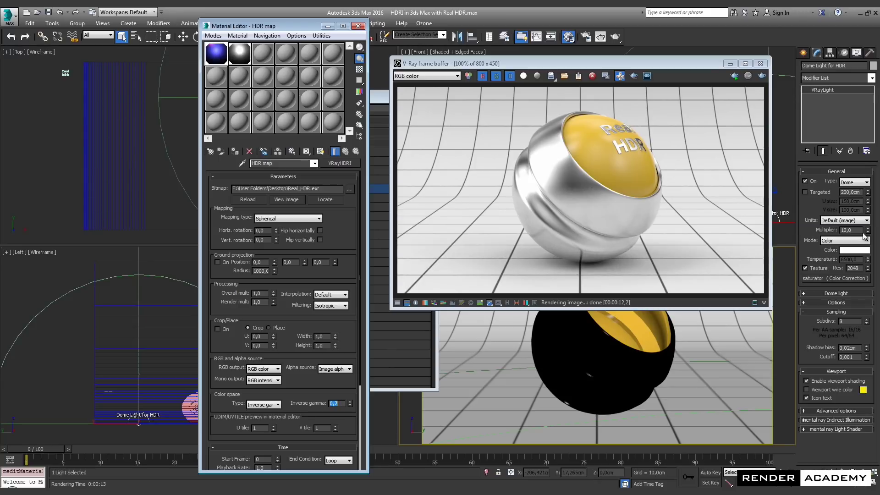
double_click(853, 229)
key(F9)
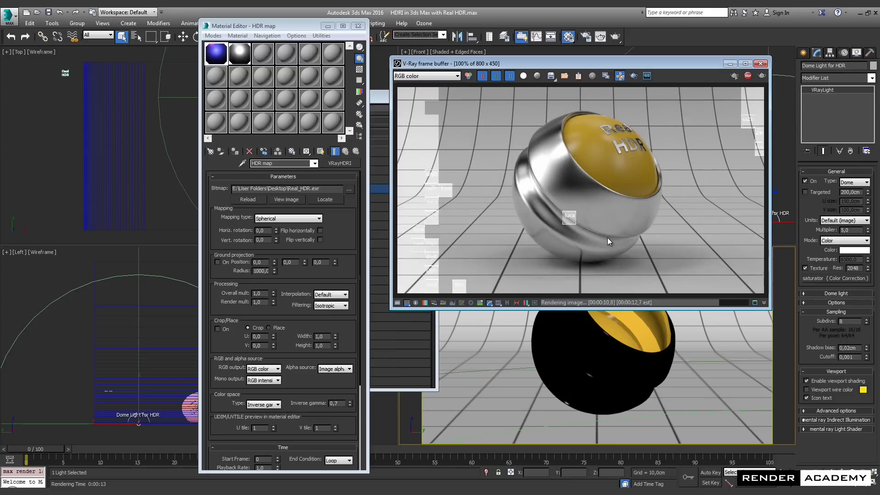
Set the dome light multiplier to 6 and its sampling subdivs to 16
double_click(842, 230)
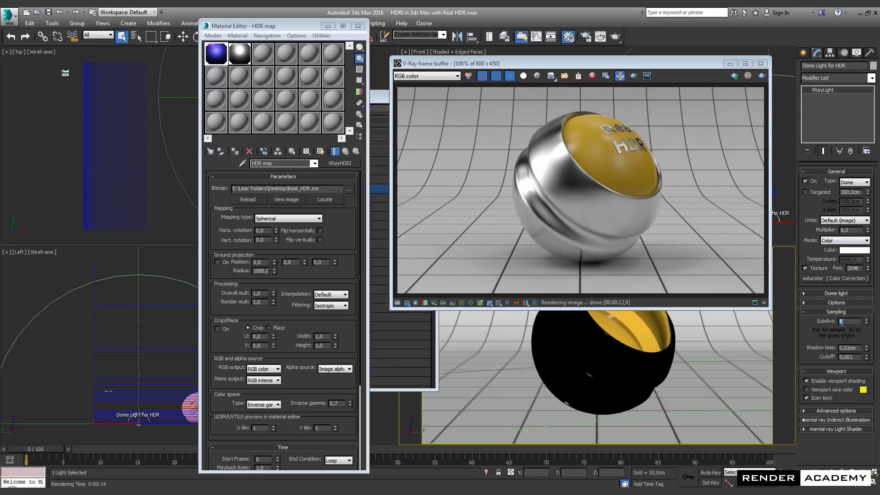
click(844, 322)
text(16)
key(Return)
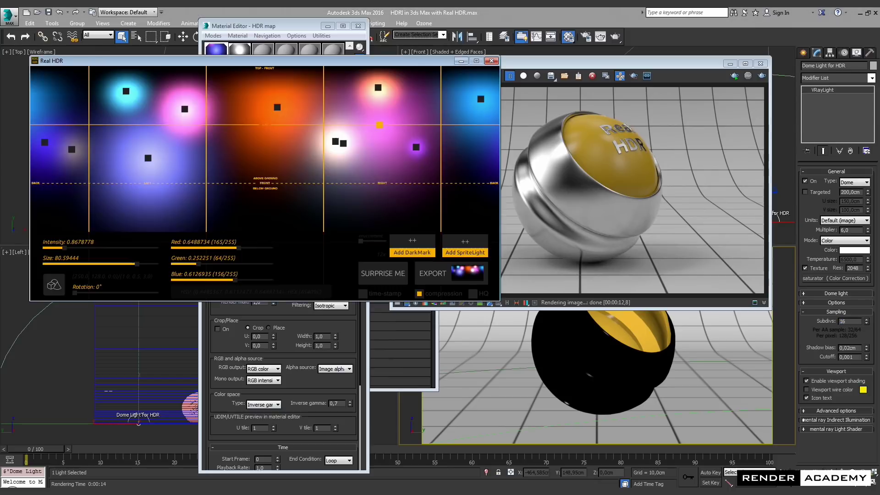
Move the white light higher, make it a round disc, and lower its intensity
drag(335, 143, 325, 114)
click(55, 286)
click(63, 287)
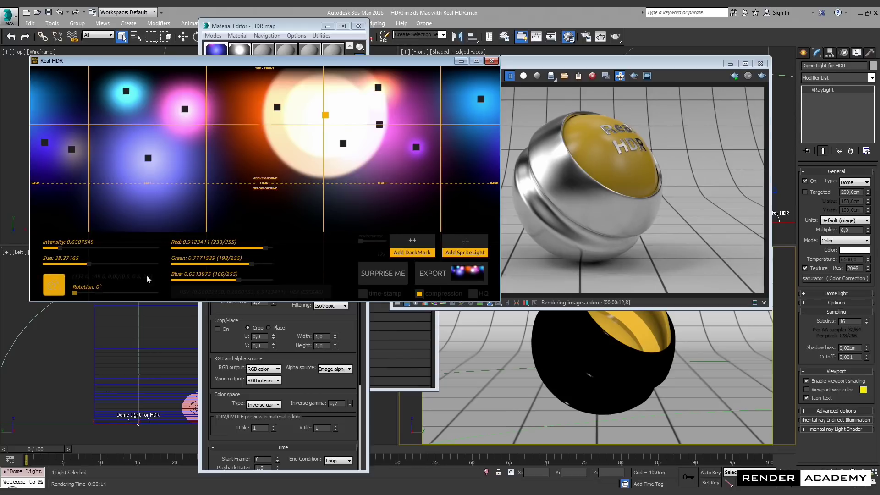
drag(61, 250, 52, 252)
Make the pink light a hexagon rotated about 68° and dim it to 0.36 intensity
click(185, 109)
click(57, 288)
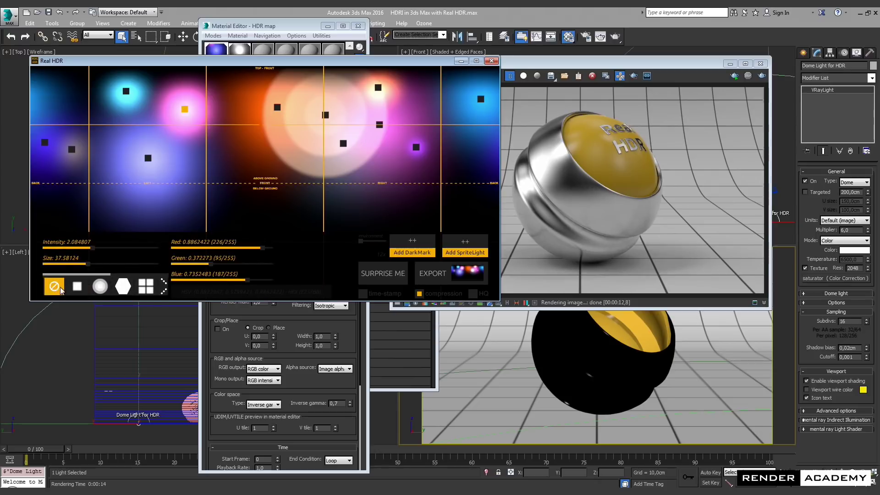
click(122, 288)
drag(75, 293, 90, 293)
drag(92, 249, 64, 269)
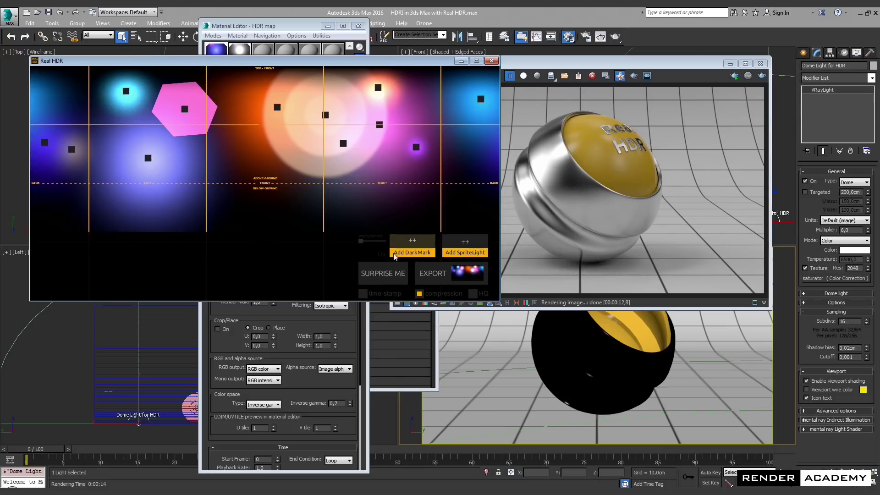
Add three dark marks over the map's centre, right and lower-left areas, sizing each one
click(411, 243)
drag(266, 178, 282, 169)
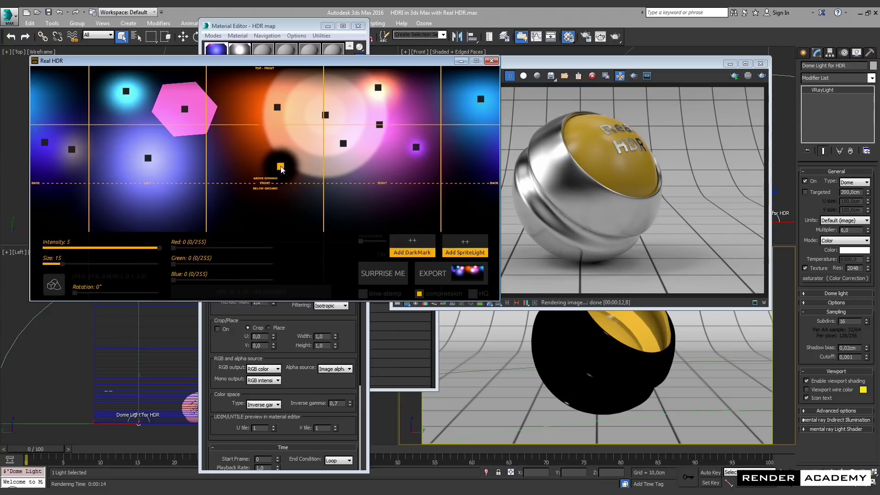
drag(63, 263, 118, 265)
drag(281, 166, 234, 155)
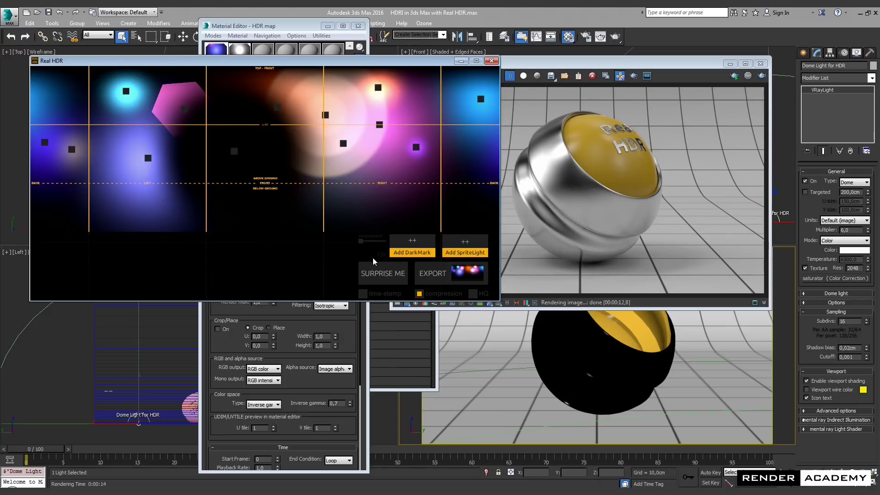
click(421, 247)
click(435, 166)
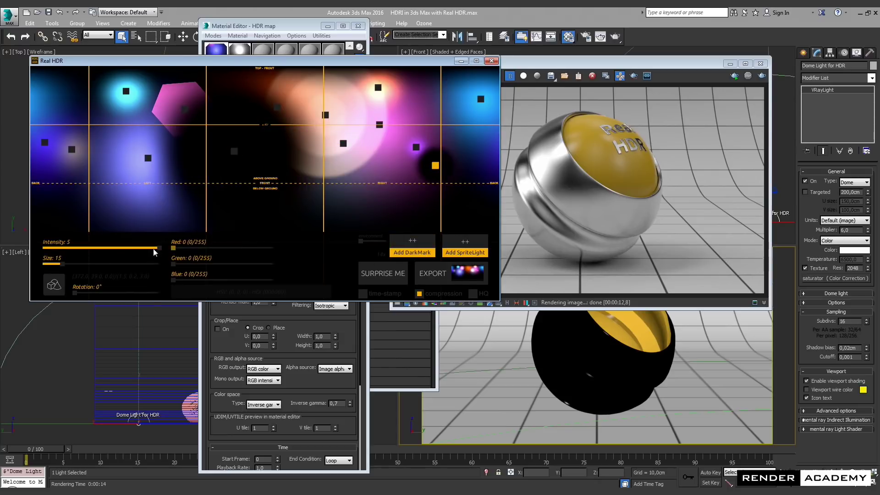
drag(63, 265, 83, 264)
drag(435, 166, 366, 181)
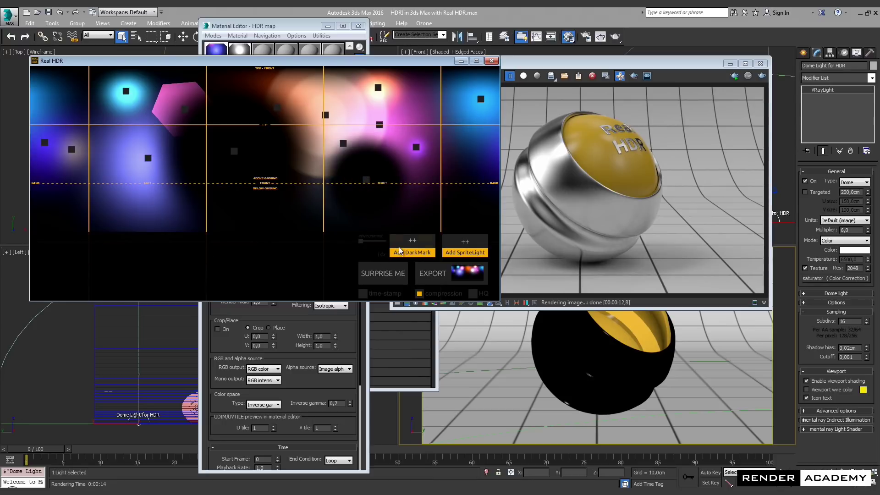
click(412, 247)
click(132, 208)
drag(68, 264, 100, 261)
click(111, 229)
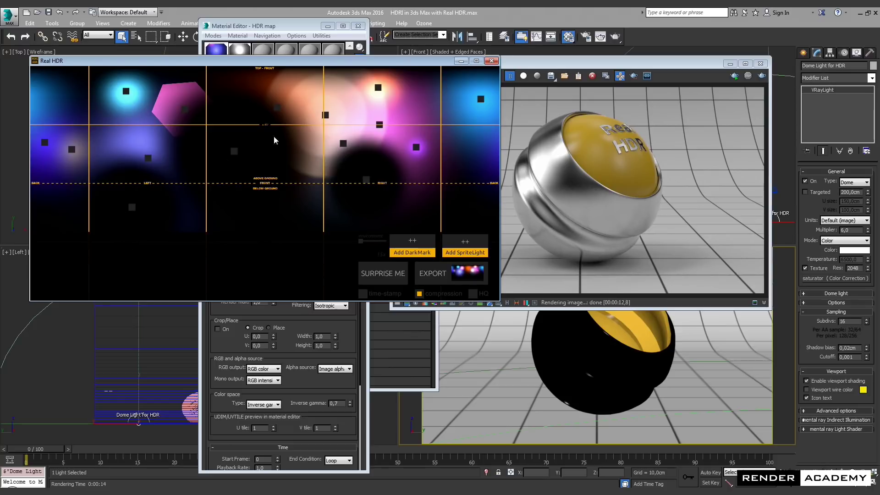
Turn the upper-right sprite light into scattered cyan dots at size 22.75, then export the map to 3ds Max
click(480, 99)
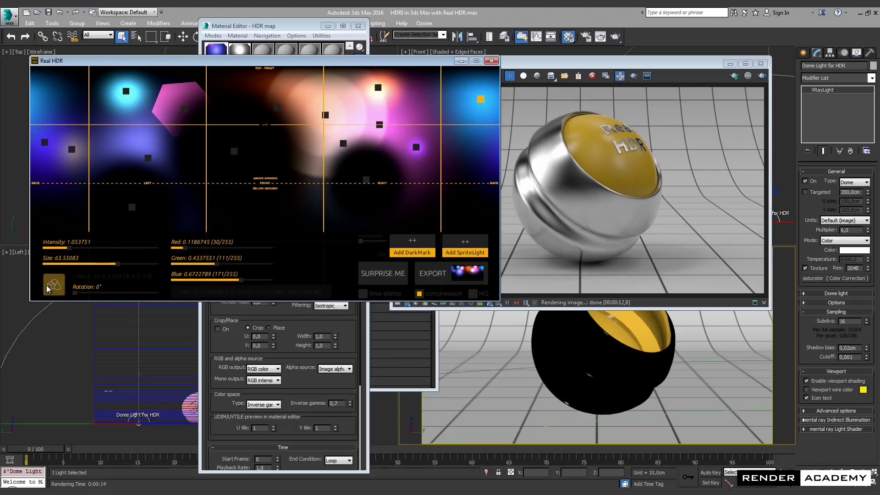
click(164, 286)
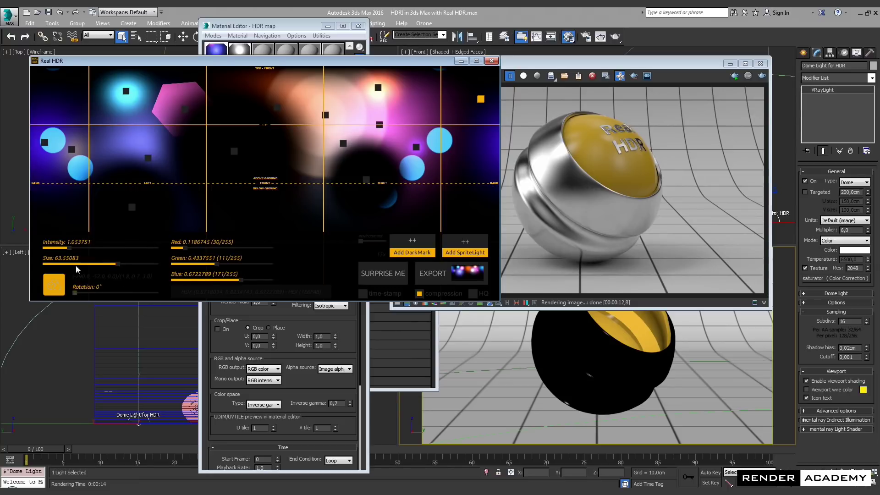
drag(117, 265, 76, 260)
click(319, 162)
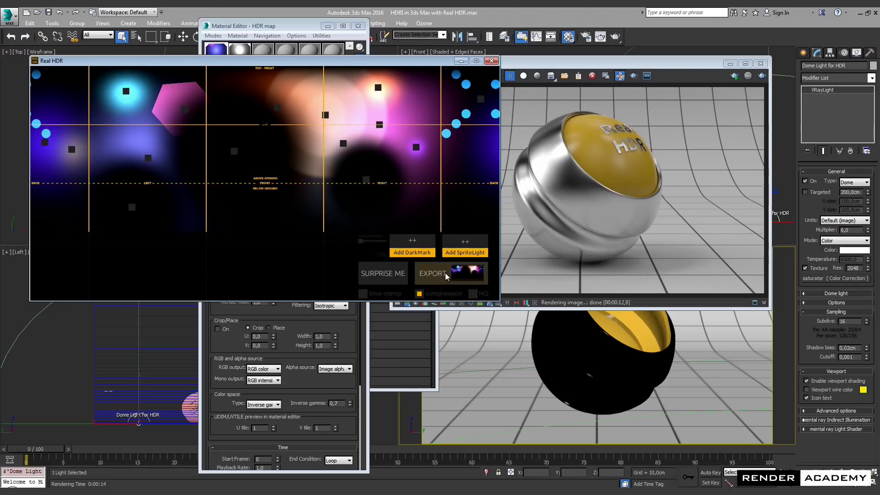
click(705, 66)
click(840, 230)
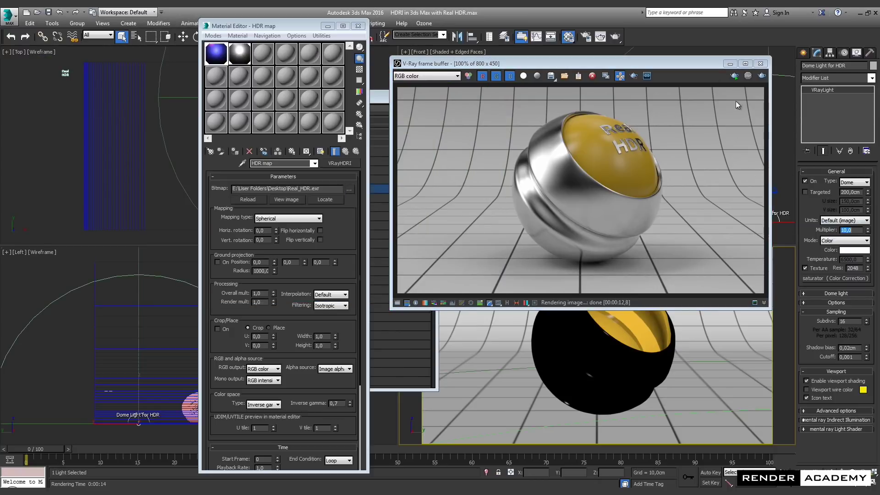
Re-render the sphere with the edited HDR map and bring the Material/Map Browser into view
key(F9)
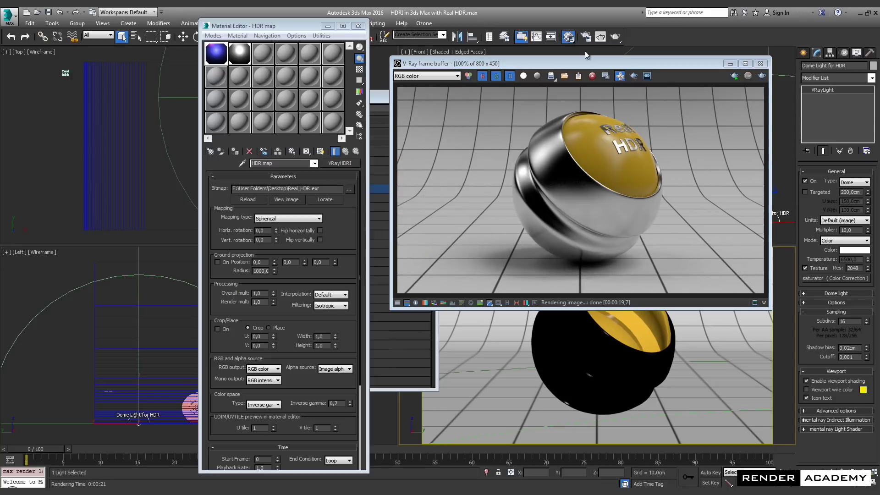
drag(306, 29, 110, 24)
click(310, 97)
drag(310, 97, 274, 21)
Expand Maps > V-Ray in the map browser to show the VRayHDRI map type
click(191, 57)
click(191, 56)
click(198, 66)
click(204, 78)
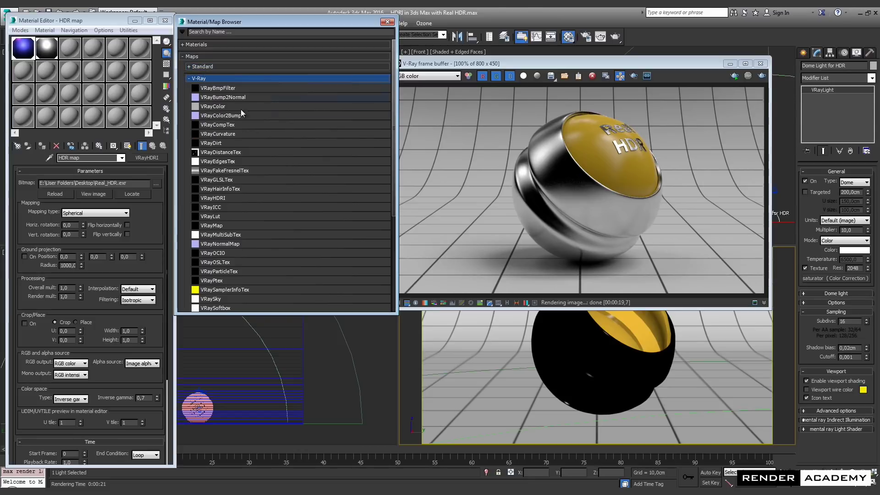
click(221, 199)
mouse_move(528, 60)
mouse_down()
mouse_move(547, 57)
mouse_move(535, 43)
mouse_move(544, 60)
mouse_up()
Set the V-Ray image sampler to Min subdivs 4 and Max subdivs 5
click(587, 39)
drag(700, 54, 439, 118)
text(4)
click(449, 310)
double_click(479, 311)
text(5)
Set the Global DMC adaptive amount to 0.05 and the output size to 1920×1080
click(479, 334)
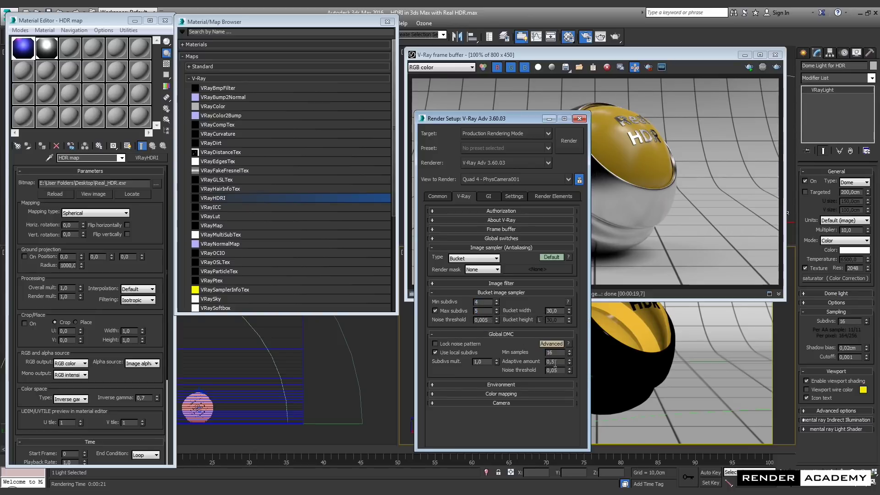
key(BackSpace)
text(05)
key(Tab)
double_click(482, 361)
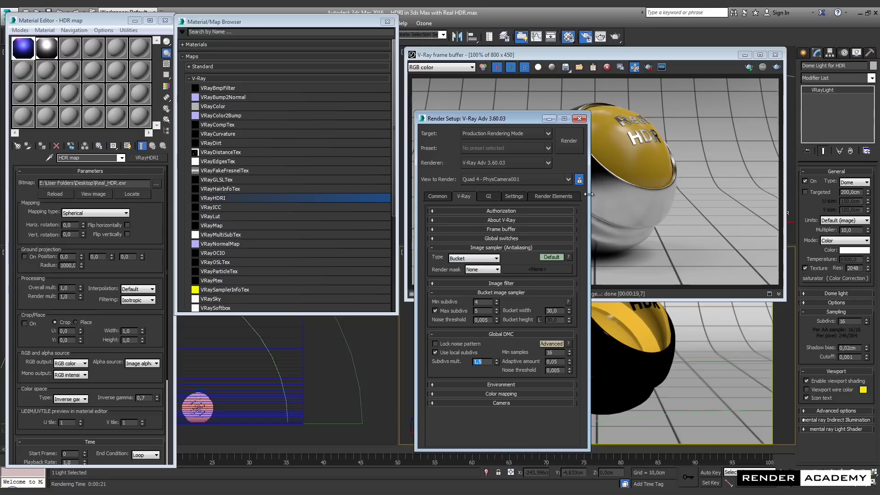
click(438, 196)
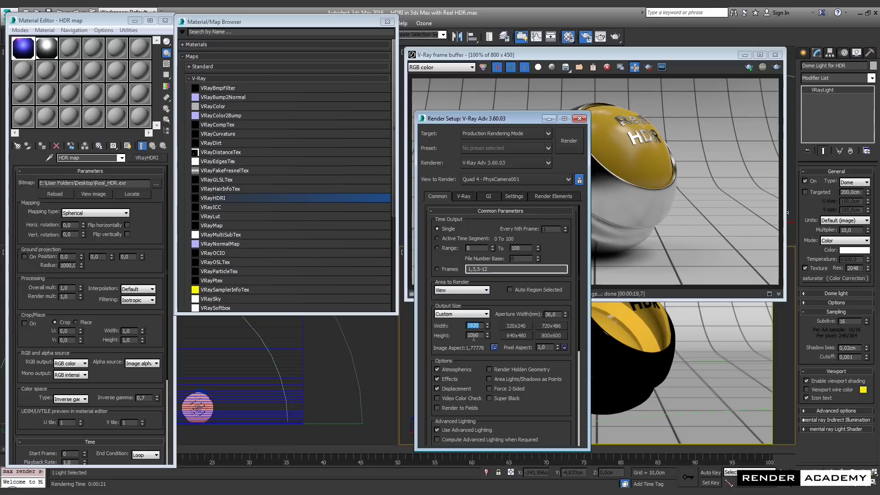
click(579, 118)
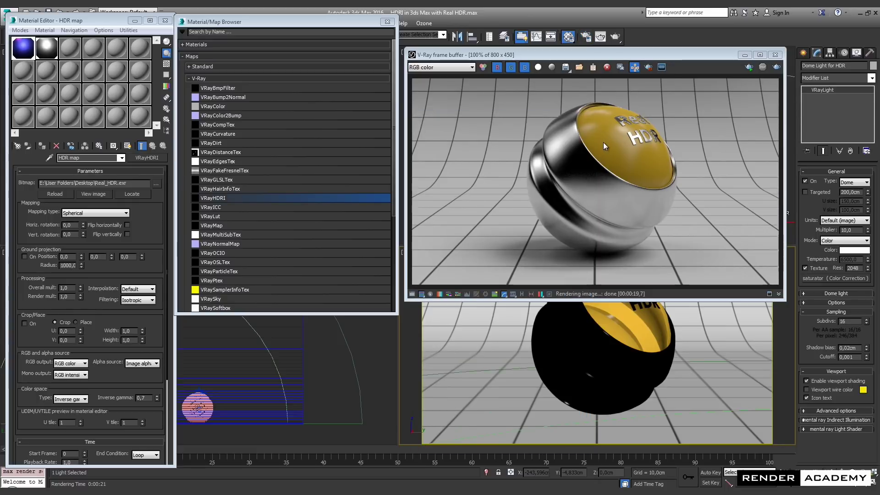
Render the chrome sphere at 1920×1080 from the V-Ray frame buffer
mouse_move(691, 56)
mouse_down()
mouse_move(637, 88)
mouse_move(671, 60)
mouse_move(688, 65)
mouse_up()
click(771, 73)
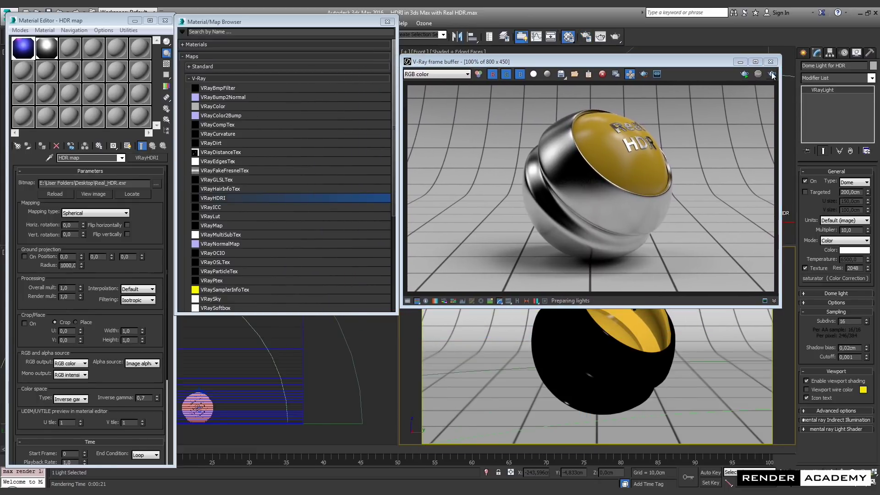
drag(733, 57, 669, 156)
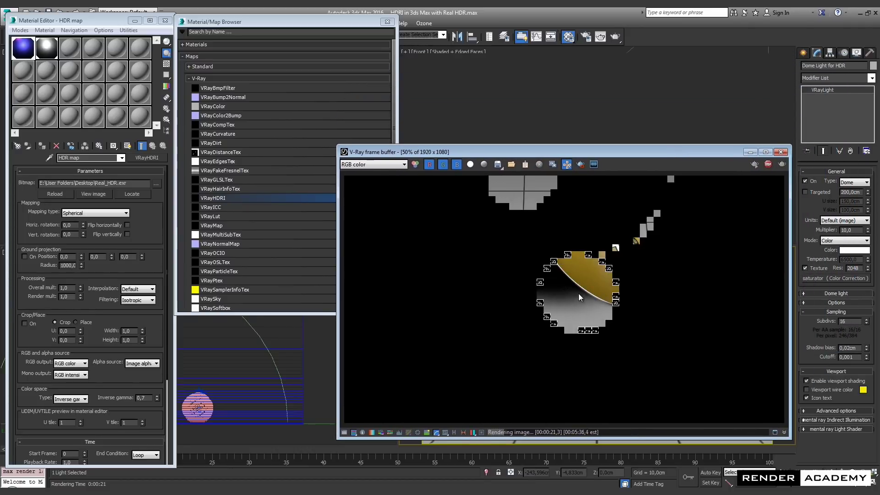